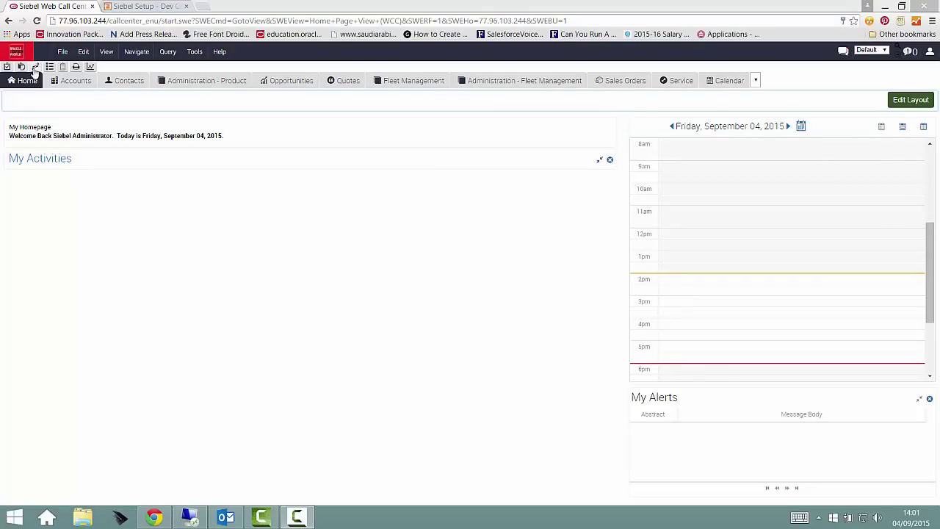
Open the Inbound Web Services view from Administration - Web Services in the Site Map
{"action": "left_click", "coordinate": [33, 67]}
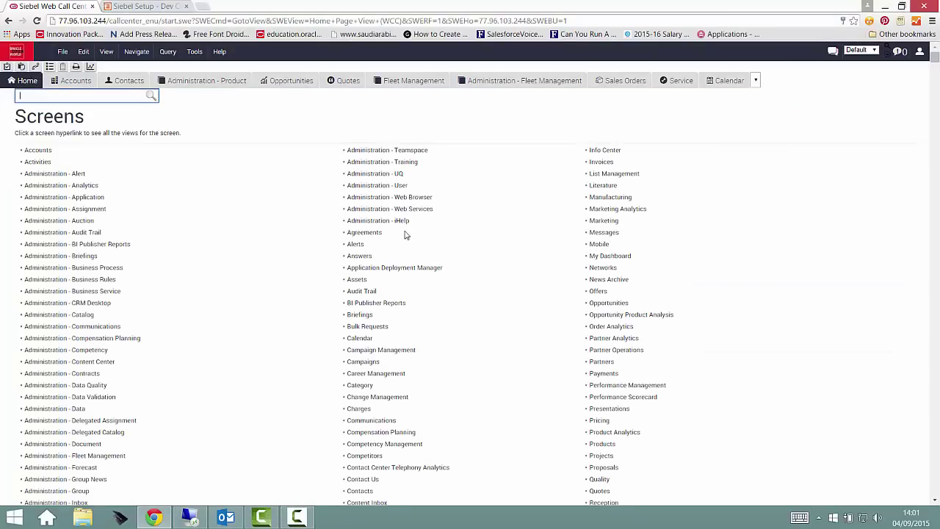
{"action": "left_click", "coordinate": [406, 212]}
{"action": "left_click", "coordinate": [94, 296]}
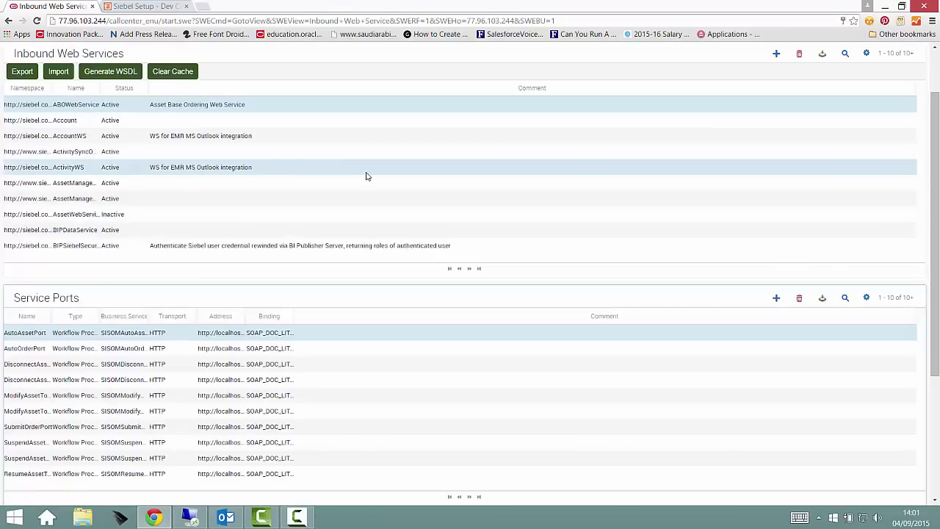
Query services named wc_* and set WC_MVG_Position_BS status to Active
{"action": "left_click", "coordinate": [845, 53]}
{"action": "left_click", "coordinate": [83, 110]}
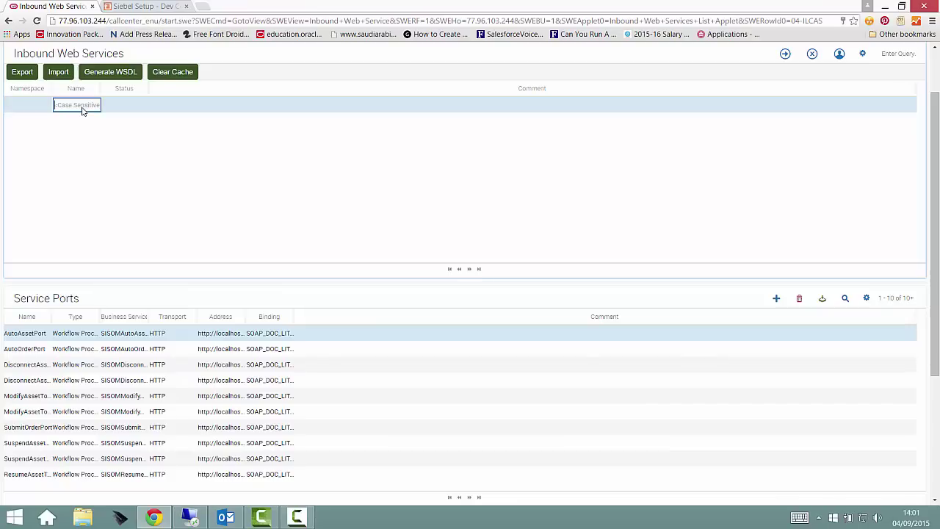
{"action": "type", "text": "wc_*"}
{"action": "key", "text": "Return"}
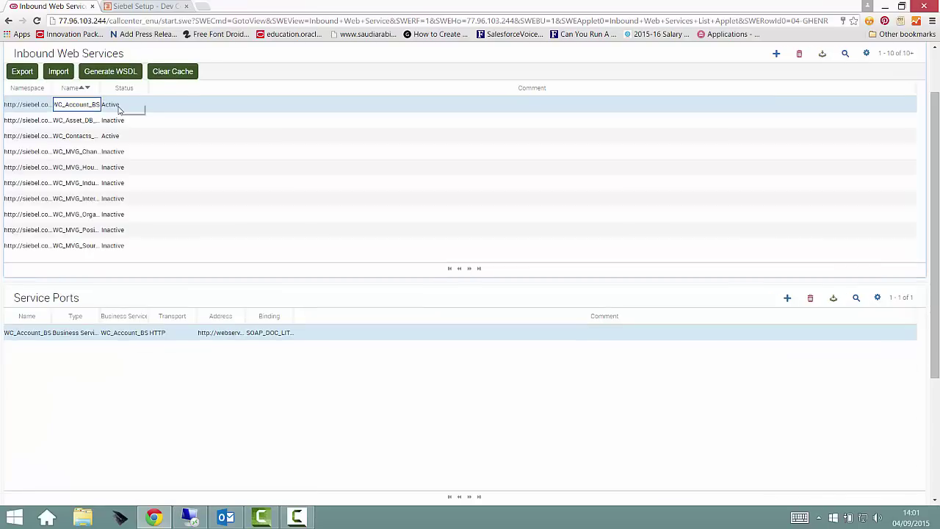
{"action": "left_click_drag", "start_coordinate": [99, 86], "coordinate": [220, 97]}
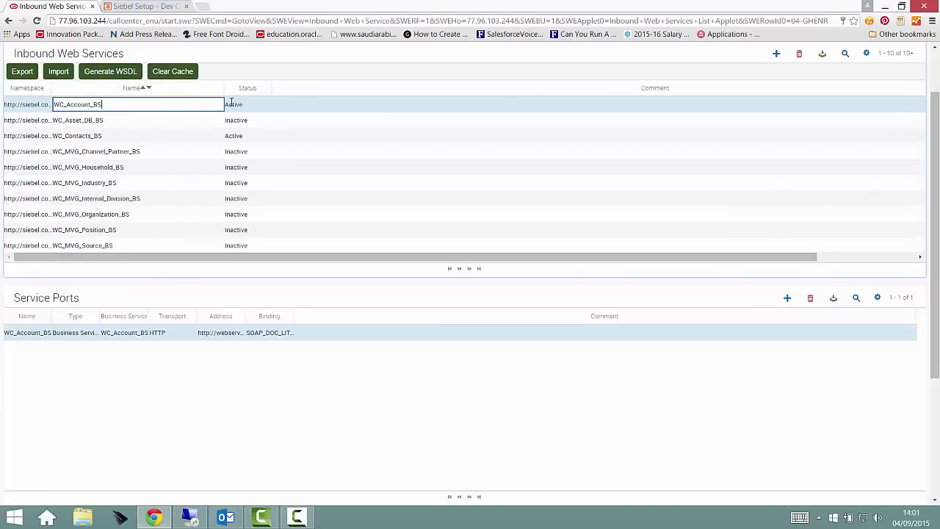
{"action": "left_click", "coordinate": [248, 107]}
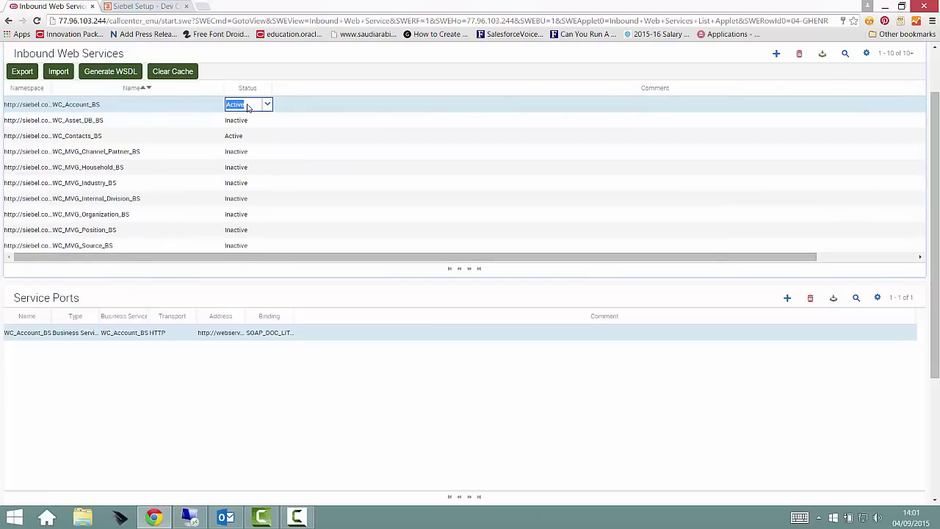
{"action": "left_click", "coordinate": [258, 234]}
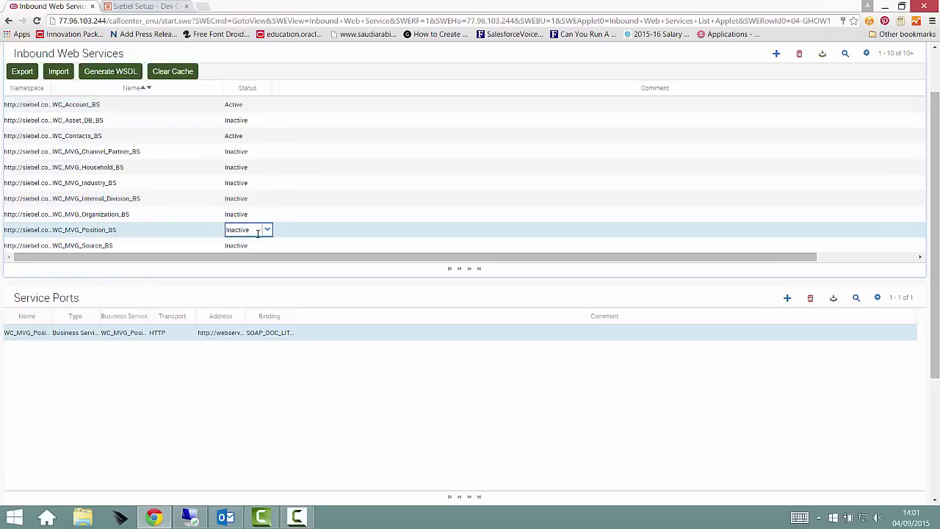
{"action": "double_click", "coordinate": [244, 224]}
{"action": "left_click", "coordinate": [267, 230]}
{"action": "left_click", "coordinate": [237, 243]}
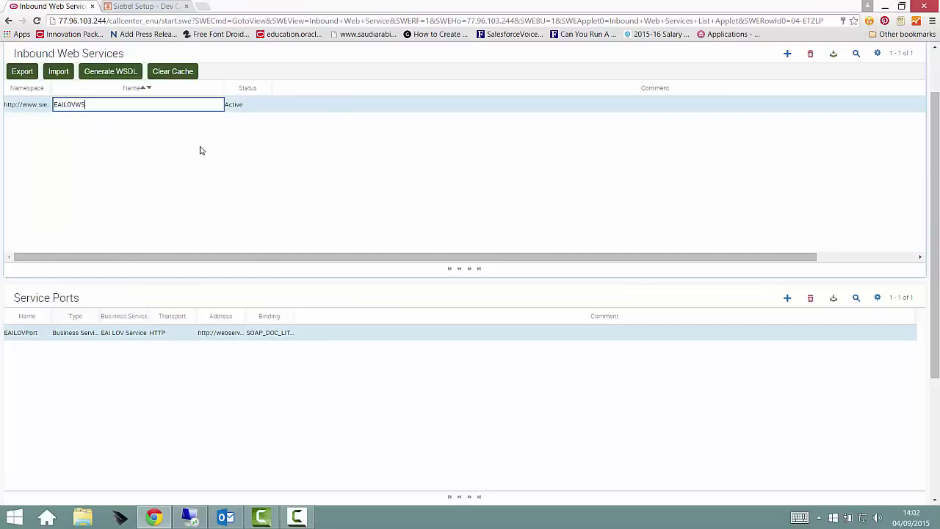
Query WC_Quote_BS by name and set its status to Active
{"action": "key", "text": "ctrl+q"}
{"action": "type", "text": "WC_Quote_BS"}
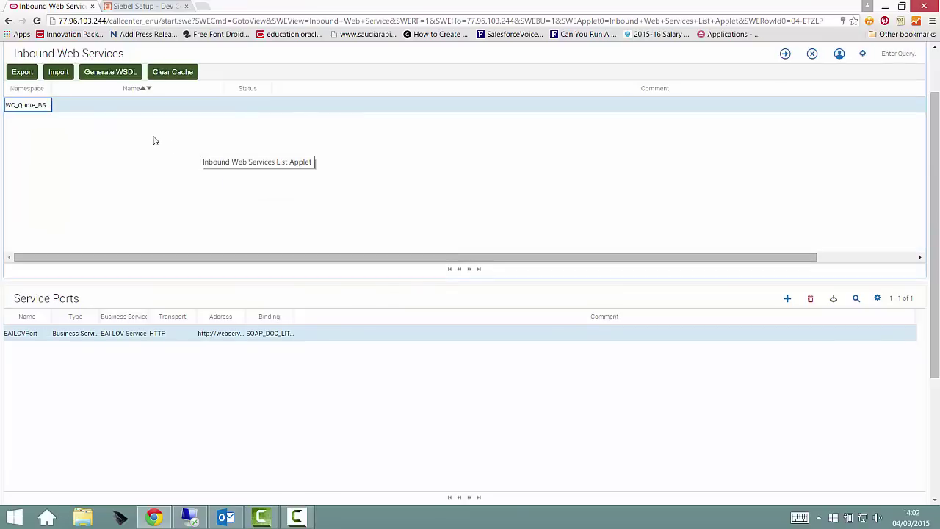
{"action": "key", "text": "ctrl+z"}
{"action": "left_click", "coordinate": [129, 105]}
{"action": "type", "text": "WC_Quote_BS"}
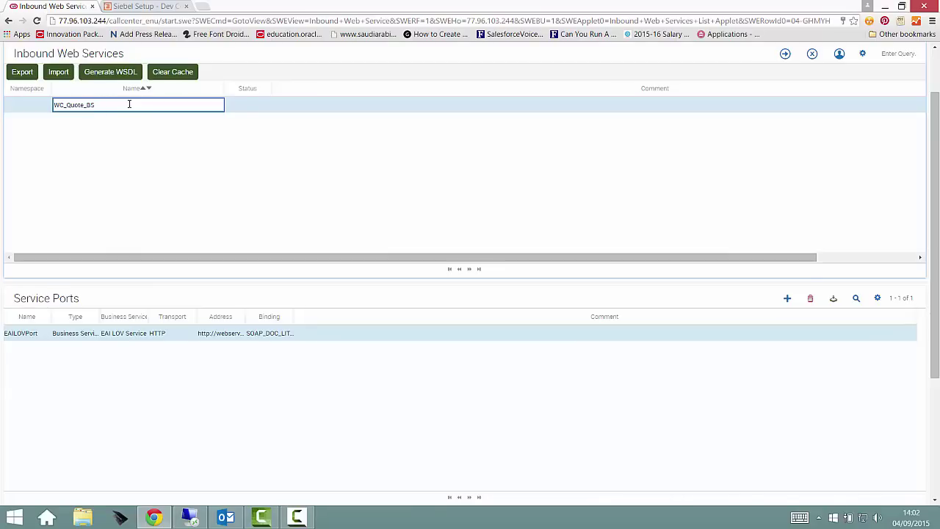
{"action": "key", "text": "Return"}
{"action": "left_click", "coordinate": [257, 104]}
{"action": "left_click", "coordinate": [268, 104]}
{"action": "left_click", "coordinate": [249, 118]}
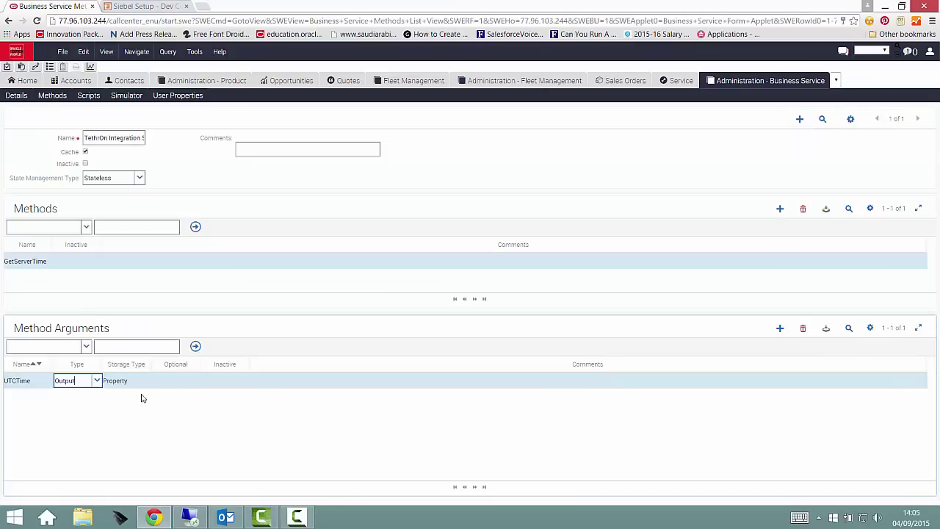
Save the UTCTime argument and create a new method named Push
{"action": "key", "text": "Tab"}
{"action": "key", "text": "ctrl+s"}
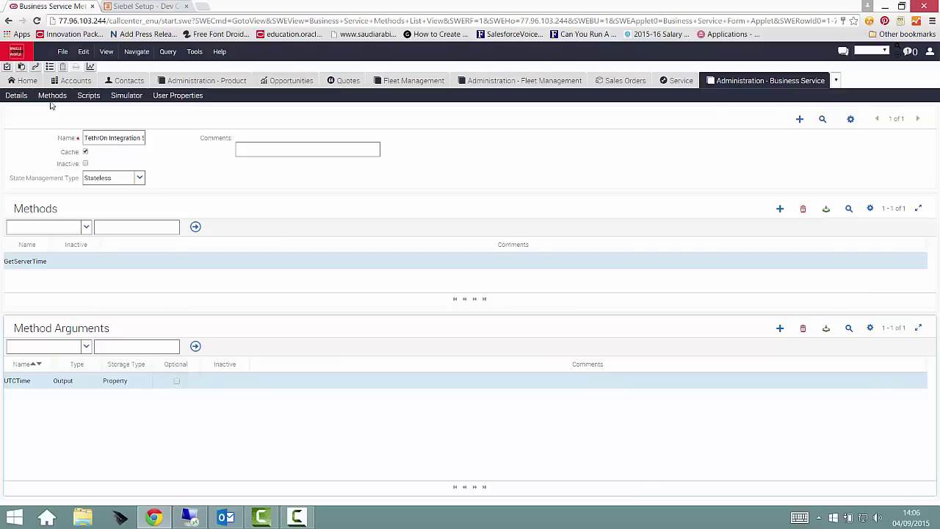
{"action": "left_click", "coordinate": [780, 209]}
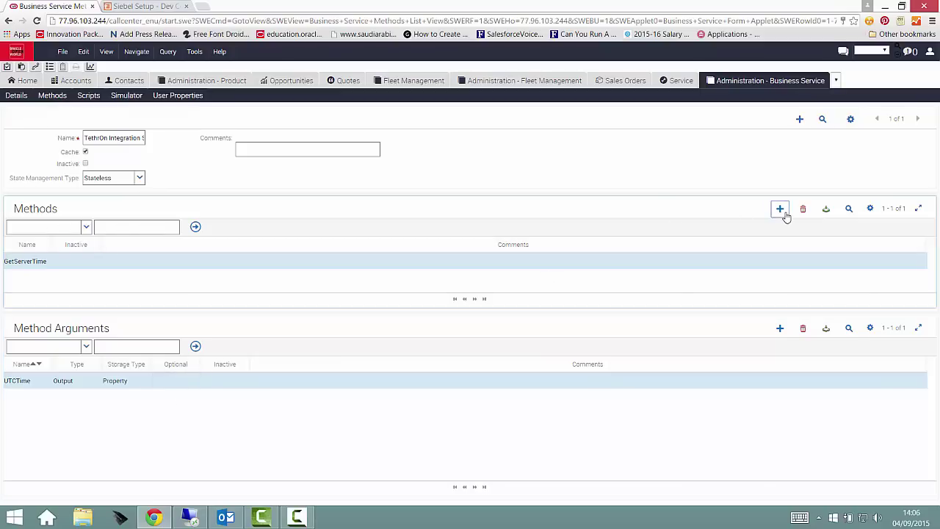
{"action": "type", "text": "Push"}
{"action": "left_click", "coordinate": [176, 427]}
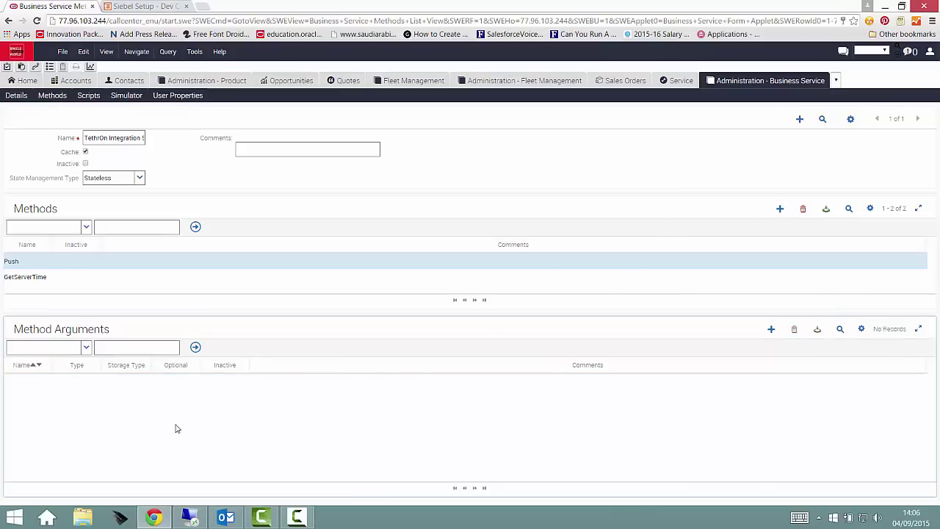
Add TethrOn object input arguments and a URL Output argument to Push
{"action": "left_click", "coordinate": [780, 329]}
{"action": "key", "text": "Home"}
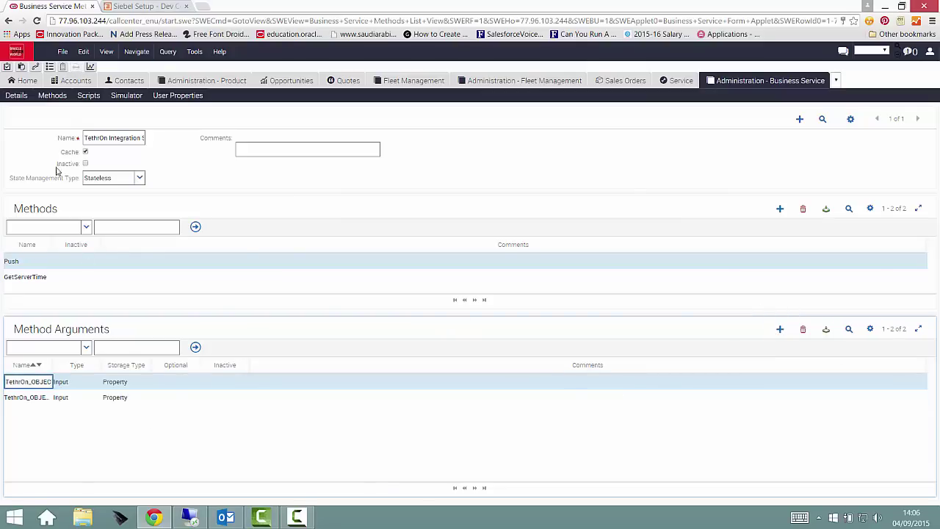
{"action": "left_click", "coordinate": [780, 329]}
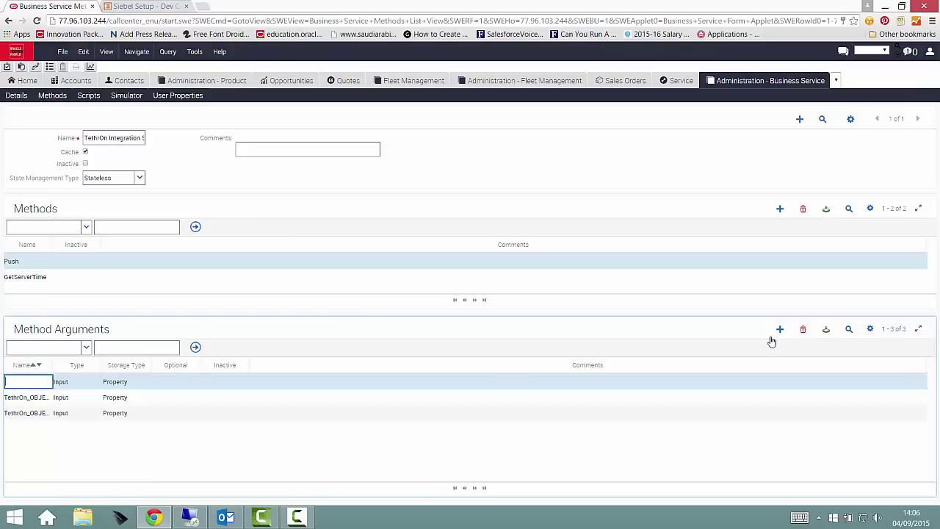
{"action": "left_click", "coordinate": [780, 329]}
{"action": "type", "text": "URL"}
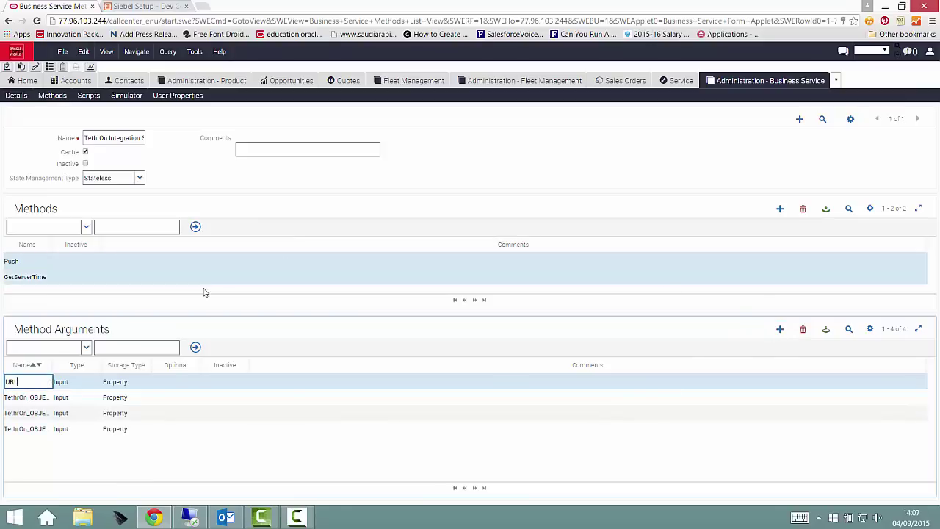
{"action": "key", "text": "Tab"}
{"action": "left_click", "coordinate": [96, 381]}
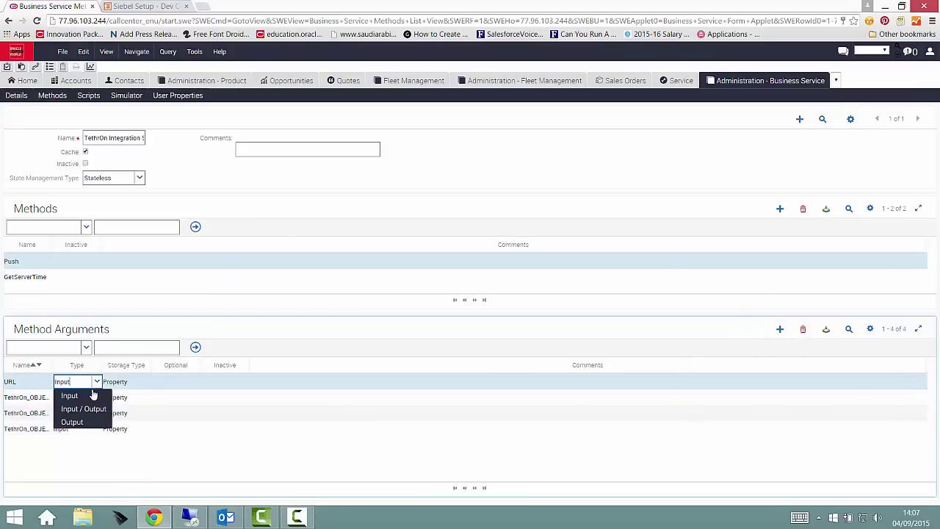
{"action": "left_click", "coordinate": [73, 424]}
Add Payload, HTTPStatusCode and ErrorMessage as Output arguments of Push
{"action": "left_click", "coordinate": [780, 330]}
{"action": "type", "text": "Payload"}
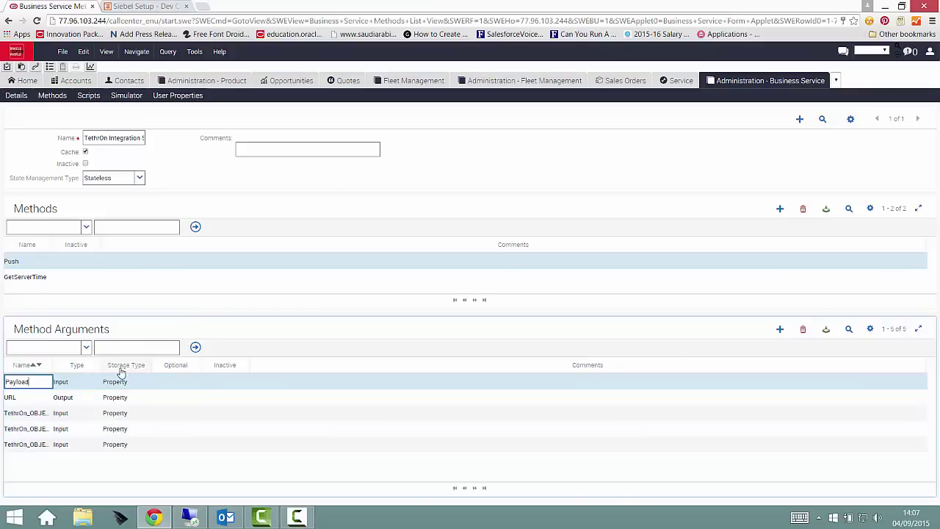
{"action": "left_click", "coordinate": [96, 381]}
{"action": "left_click", "coordinate": [70, 424]}
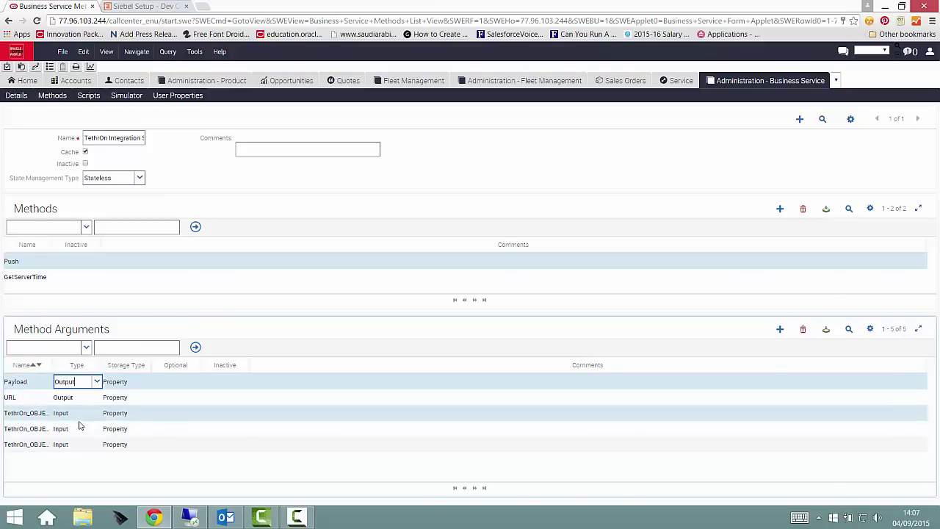
{"action": "left_click", "coordinate": [781, 329]}
{"action": "type", "text": "HTTPStatusCode"}
{"action": "left_click", "coordinate": [96, 381]}
{"action": "left_click", "coordinate": [72, 422]}
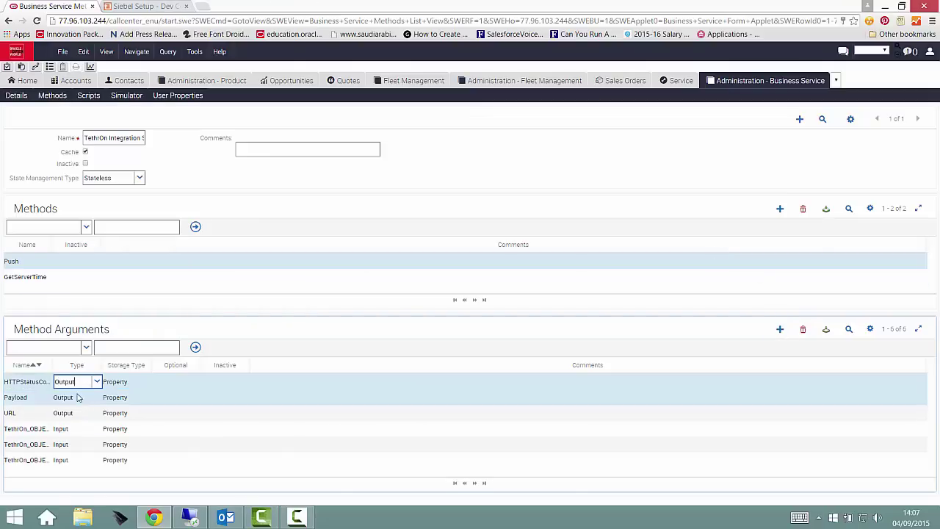
{"action": "left_click", "coordinate": [780, 329]}
{"action": "type", "text": "ErrorMessage"}
{"action": "left_click", "coordinate": [97, 381]}
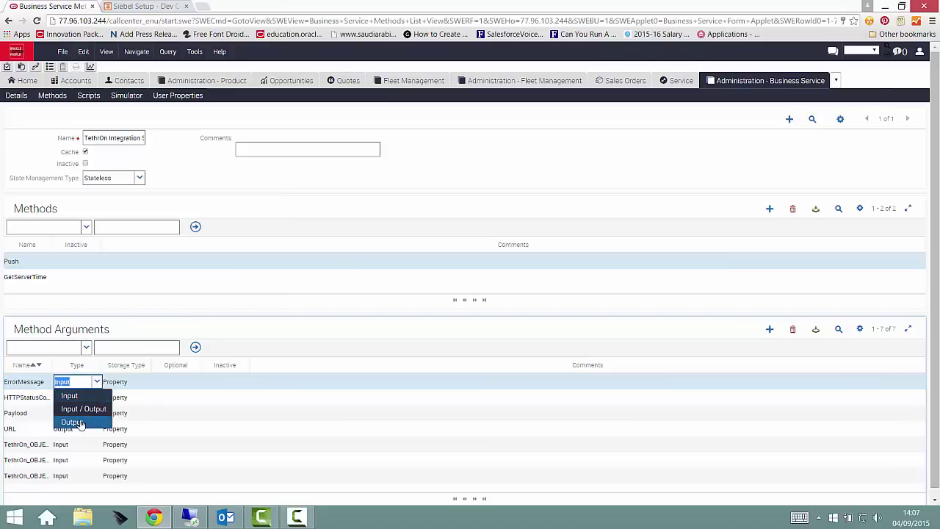
{"action": "left_click", "coordinate": [81, 423]}
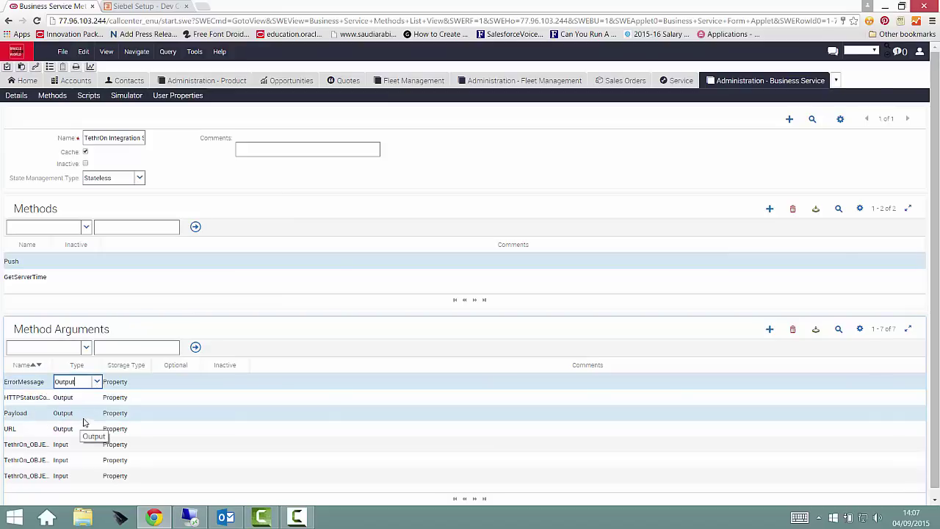
{"action": "left_click", "coordinate": [88, 97]}
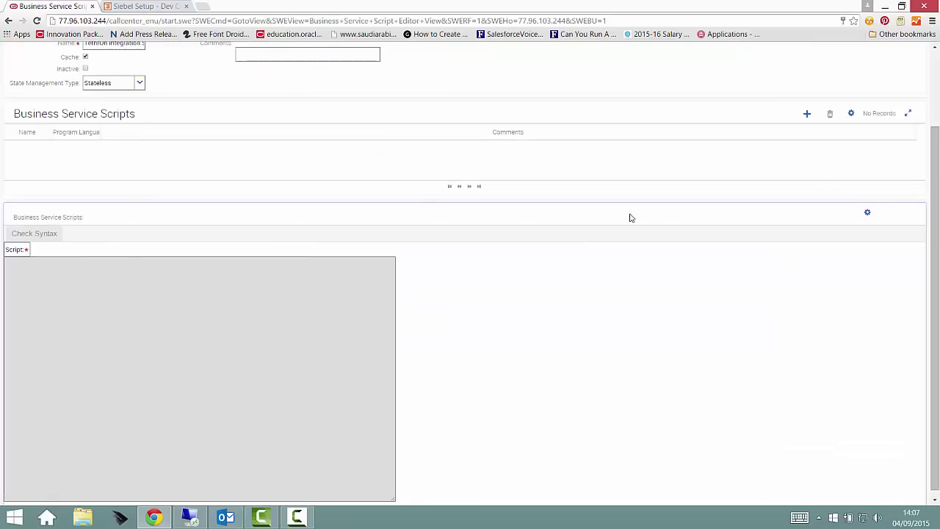
Add a (declarations) script in eScript and paste the prepared code into it
{"action": "left_click", "coordinate": [808, 114]}
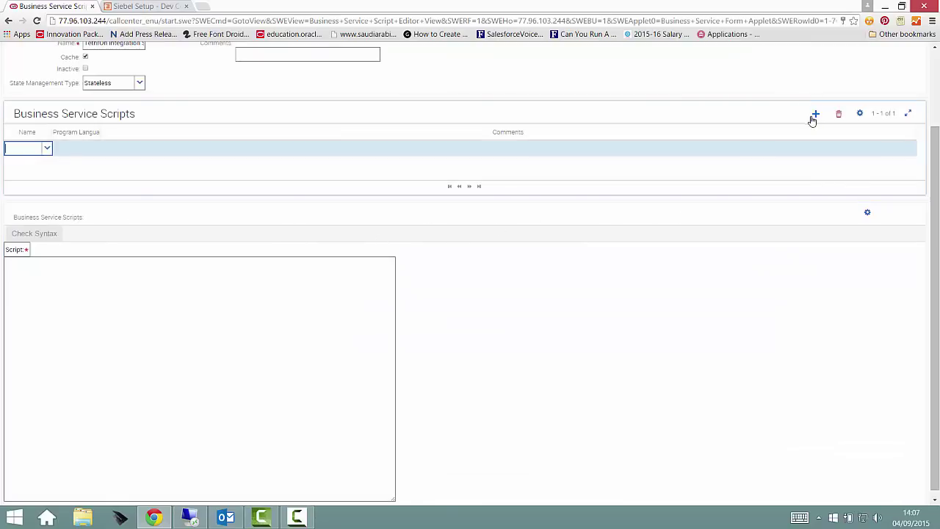
{"action": "left_click", "coordinate": [47, 148]}
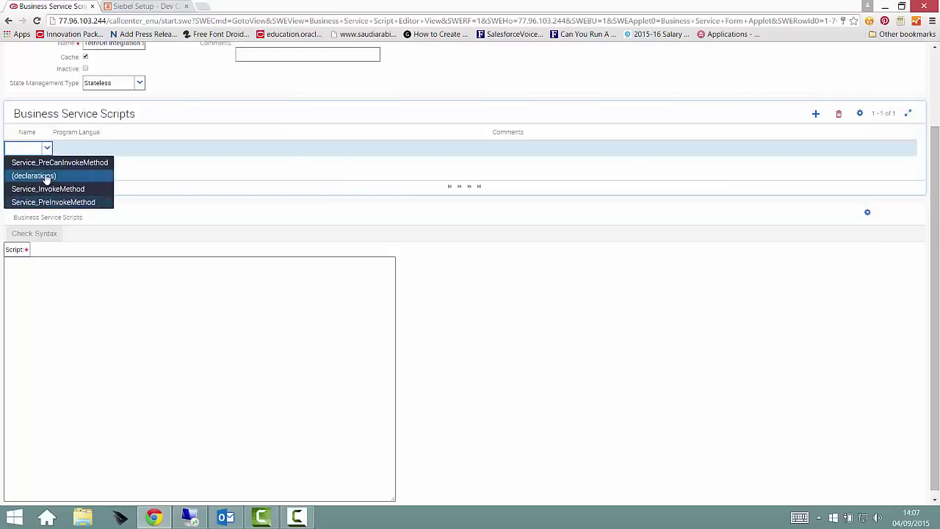
{"action": "left_click", "coordinate": [42, 176]}
{"action": "left_click", "coordinate": [87, 150]}
{"action": "left_click", "coordinate": [96, 148]}
{"action": "left_click", "coordinate": [76, 174]}
{"action": "left_click", "coordinate": [105, 300]}
{"action": "key", "text": "ctrl+v"}
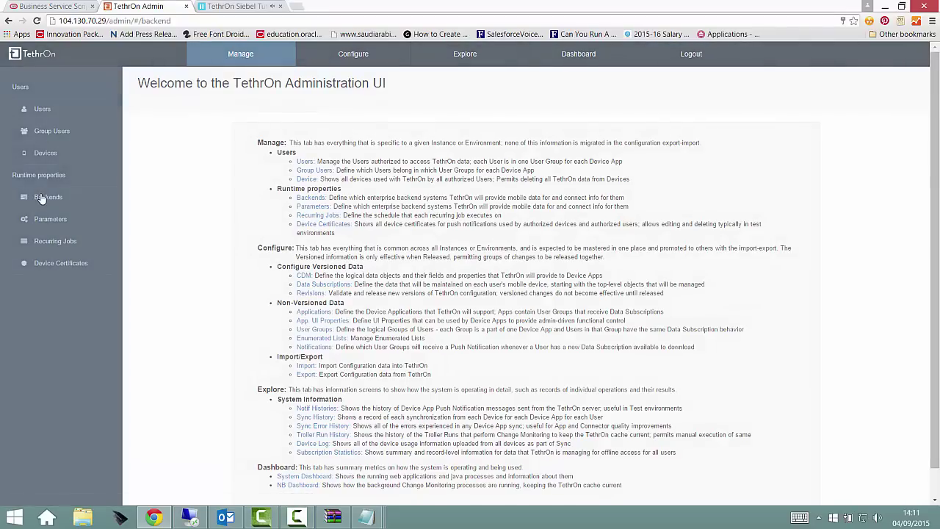
Start a new backend on the Backends page from the Siebel Connector (SEBL-SSP) definition
{"action": "left_click", "coordinate": [42, 197]}
{"action": "left_click", "coordinate": [151, 130]}
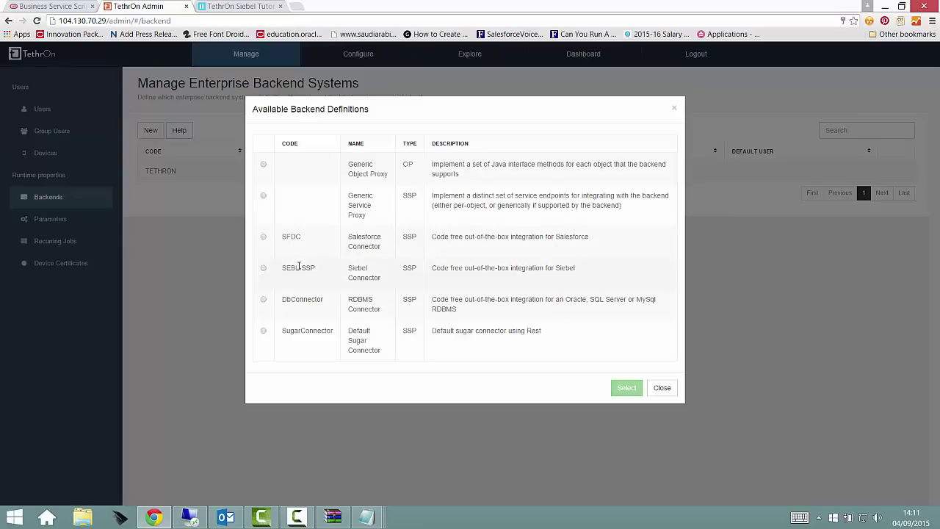
{"action": "left_click", "coordinate": [263, 269]}
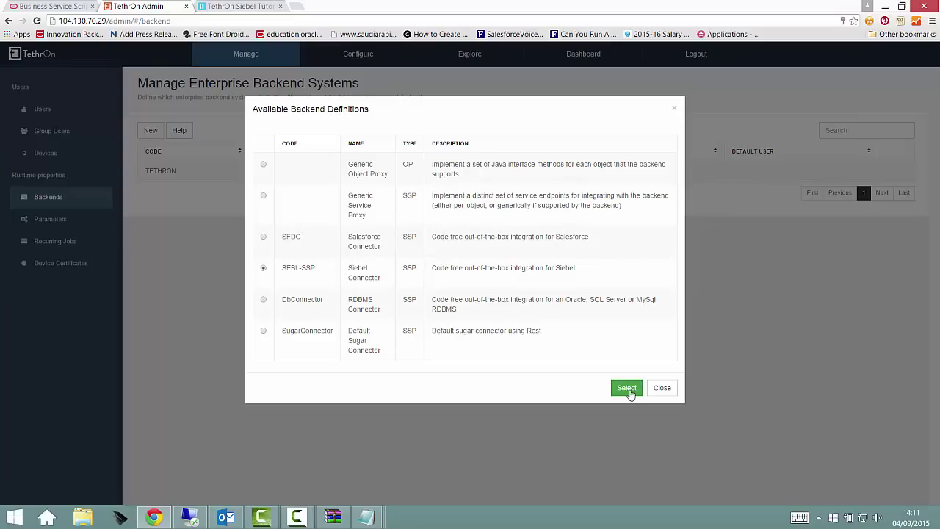
{"action": "left_click", "coordinate": [629, 390]}
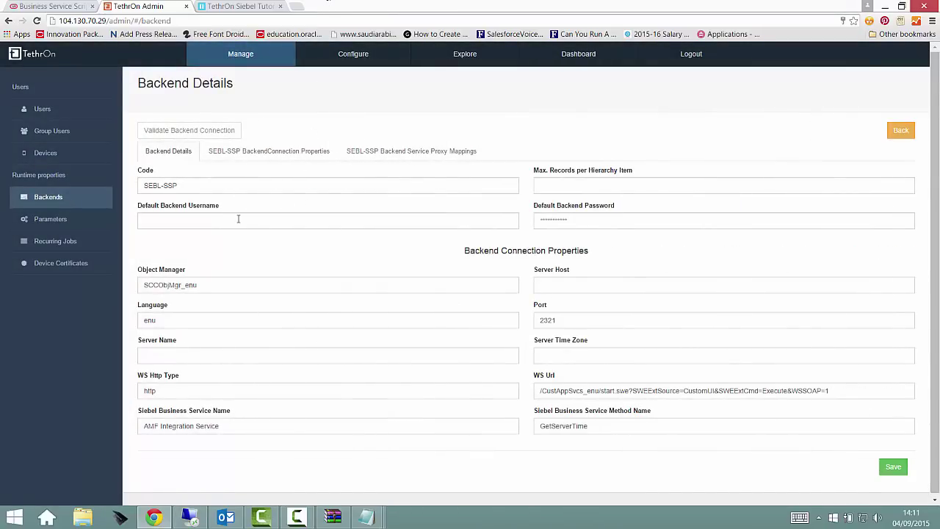
Set max records per item to 9999 and enter the default backend username and password
{"action": "left_click", "coordinate": [595, 184]}
{"action": "type", "text": "9999"}
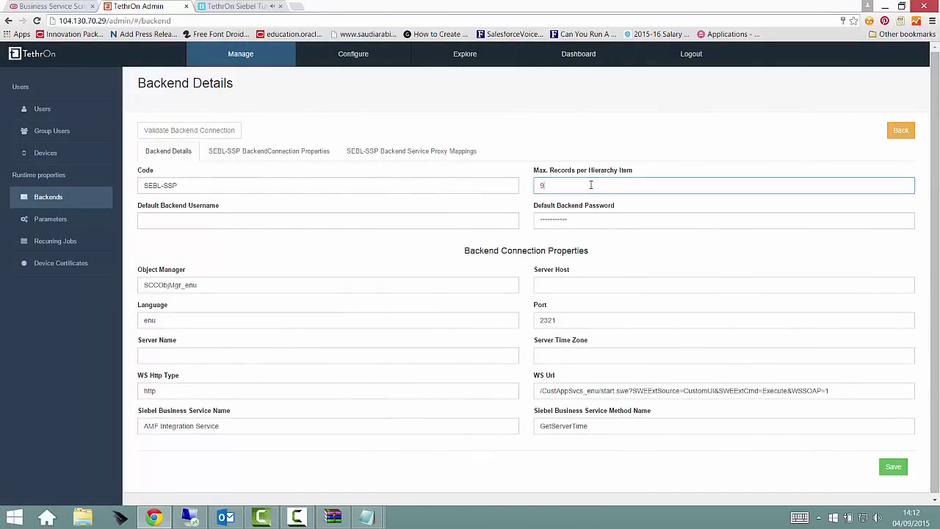
{"action": "left_click", "coordinate": [241, 217]}
{"action": "type", "text": "SADMIN"}
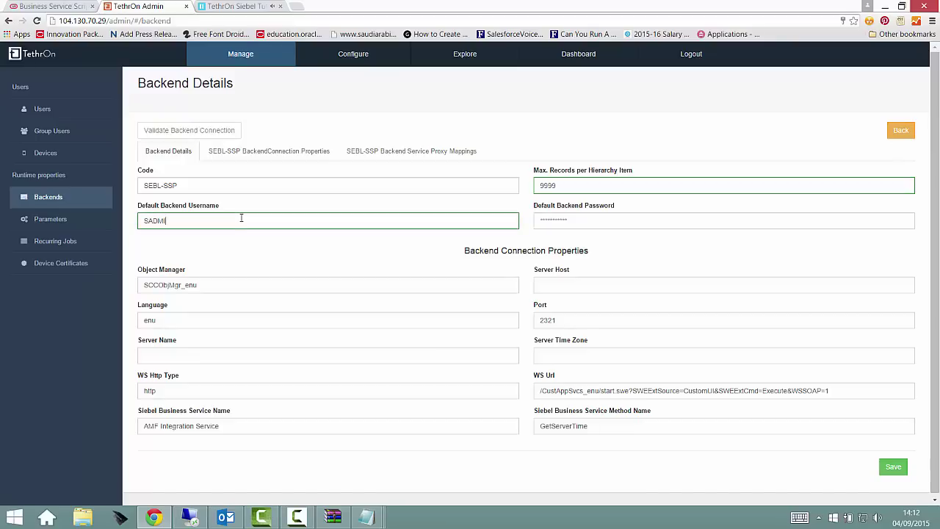
{"action": "key", "text": "Tab"}
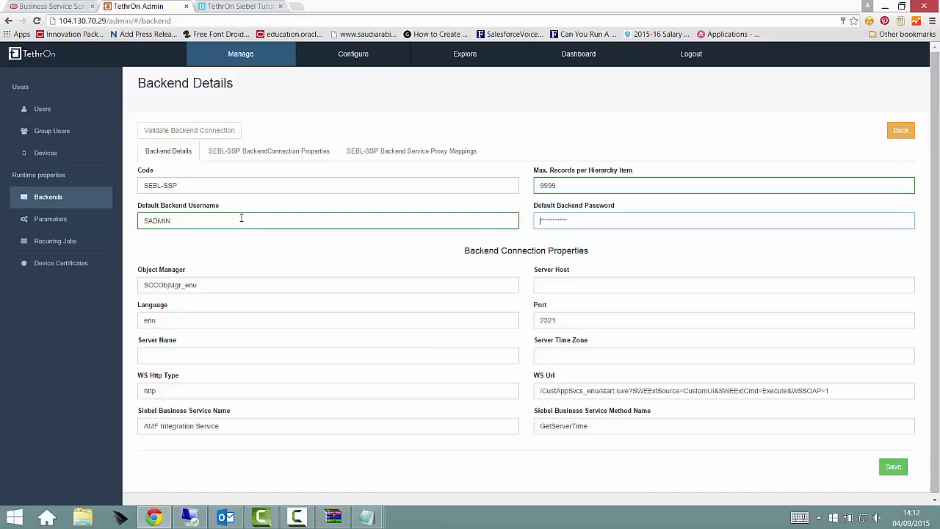
{"action": "type", "text": "SADMIN"}
{"action": "key", "text": "Tab"}
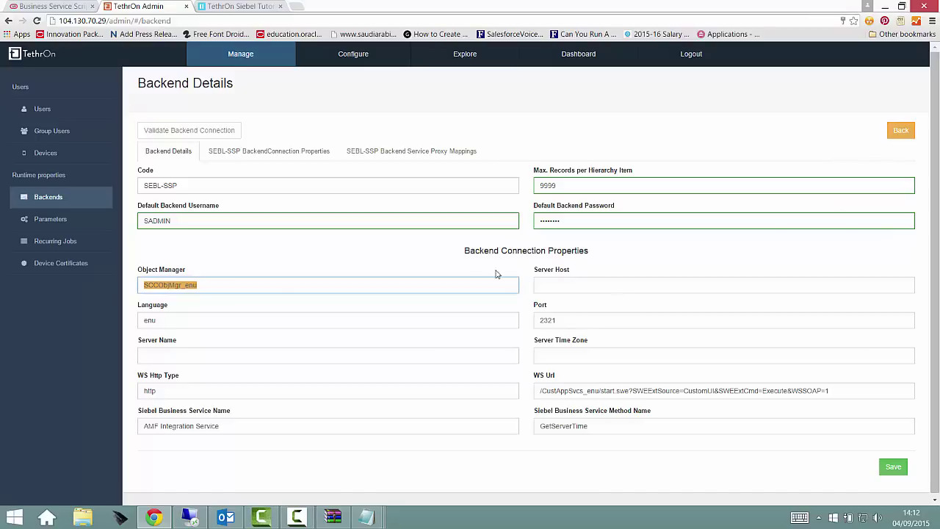
Enter server host 77.96.103.244 and server name Siebel, then save the backend
{"action": "left_click_drag", "start_coordinate": [105, 21], "coordinate": [59, 18]}
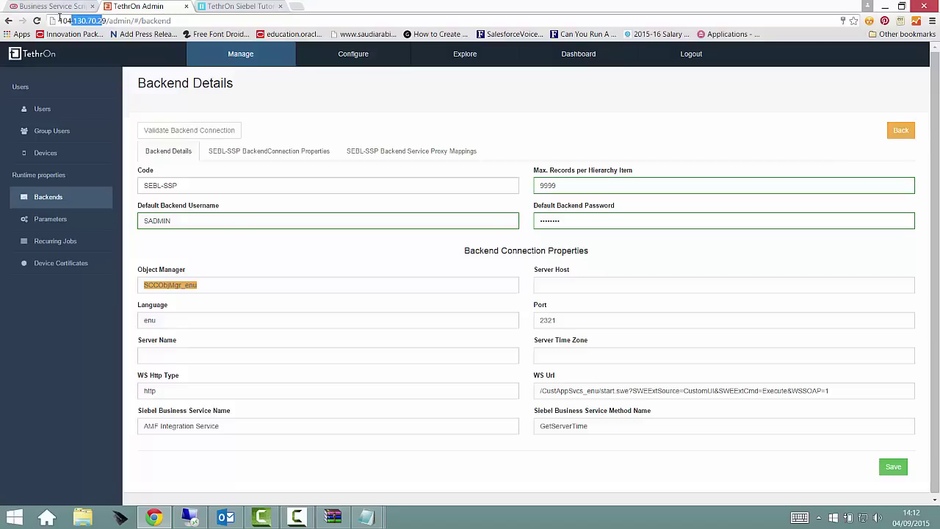
{"action": "left_click", "coordinate": [558, 285]}
{"action": "type", "text": "77.96.103.244/"}
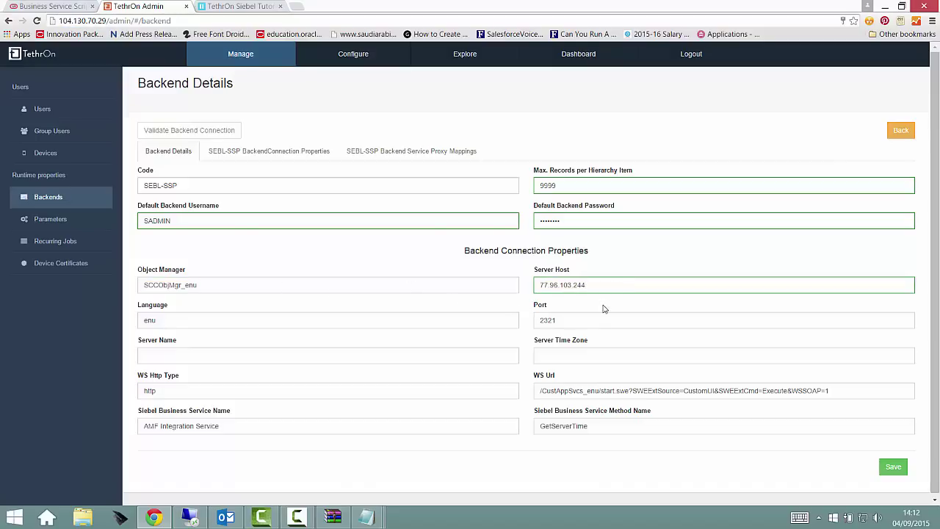
{"action": "left_click", "coordinate": [287, 355]}
{"action": "type", "text": "Siebel15"}
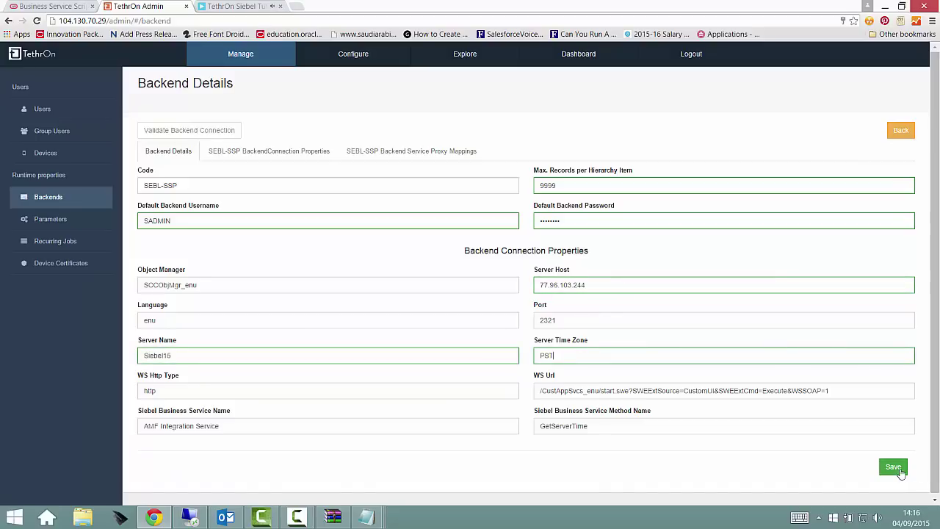
{"action": "left_click", "coordinate": [901, 473]}
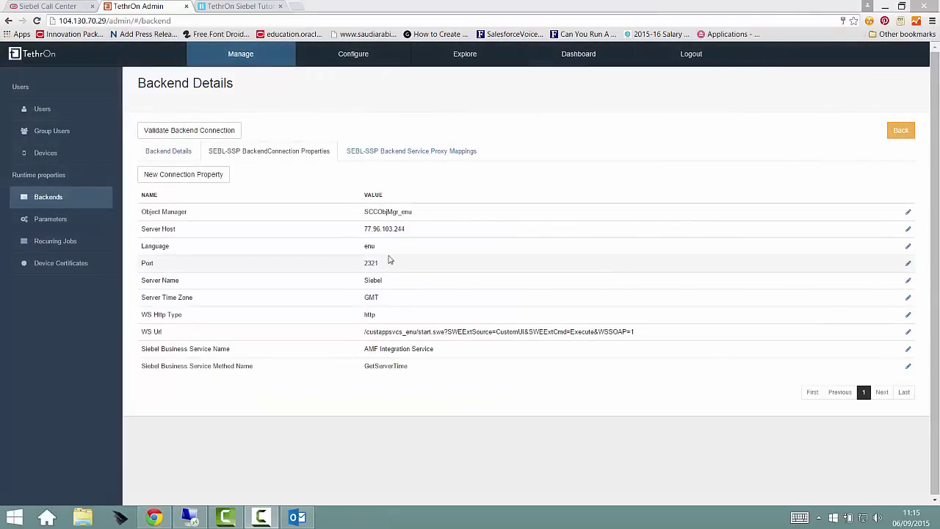
Run Validate Backend Connection on the SEBL-SSP backend
{"action": "left_click", "coordinate": [187, 132]}
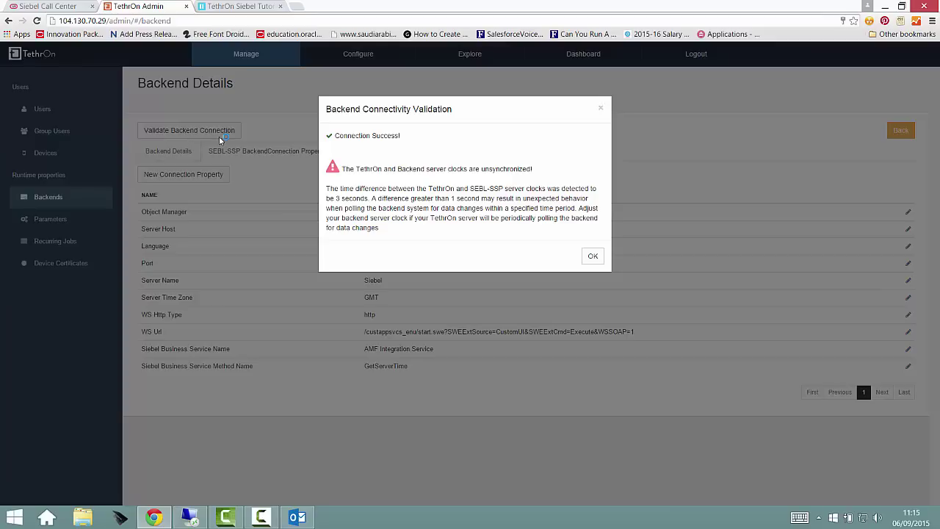
Dismiss the Connection Success validation result with OK
{"action": "left_click", "coordinate": [592, 257]}
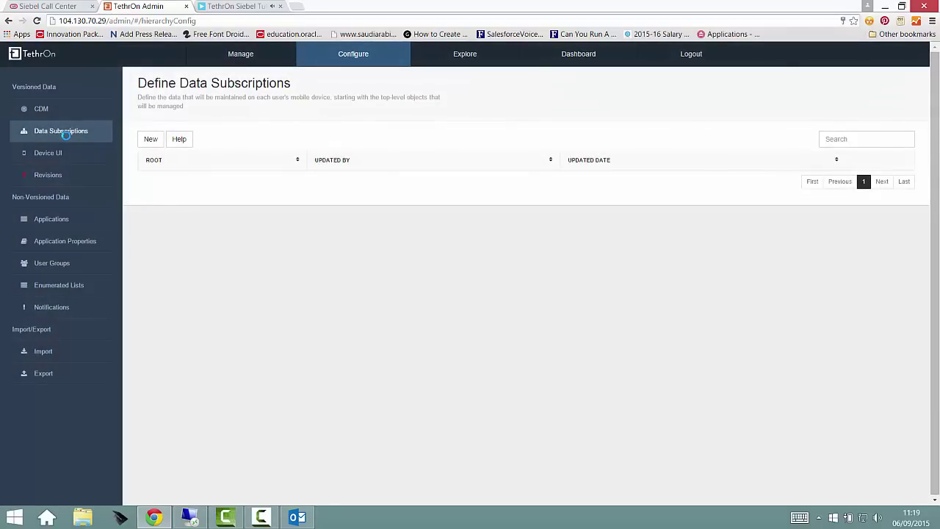
Create a new data subscription hierarchy with AccountSSP chosen as the root object
{"action": "left_click", "coordinate": [150, 140]}
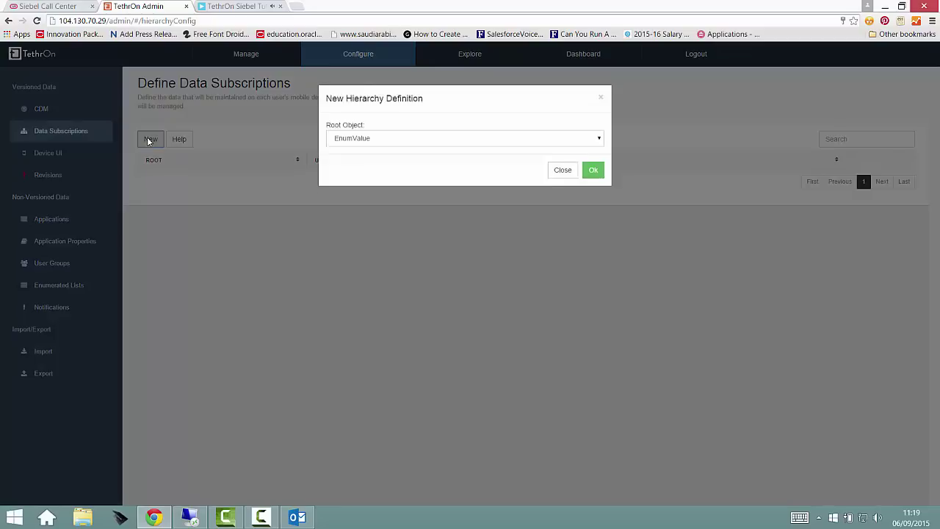
{"action": "left_click", "coordinate": [569, 153]}
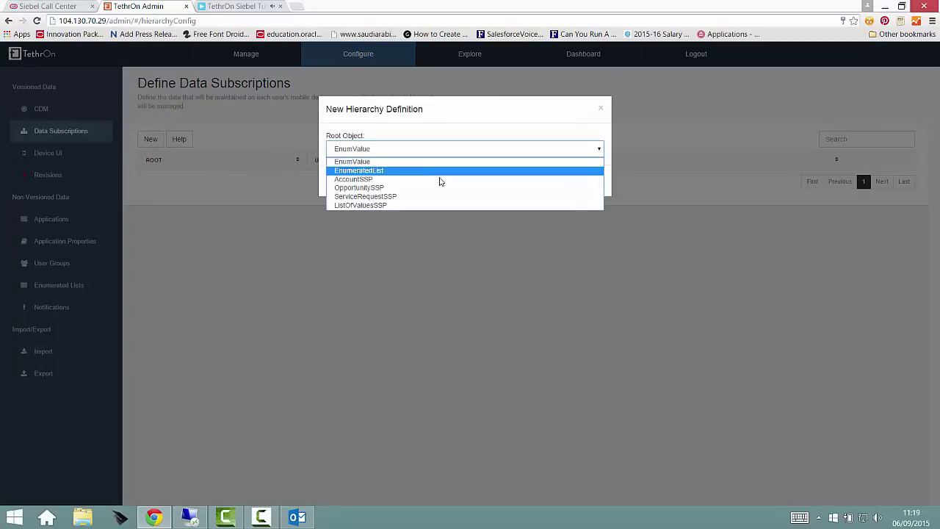
{"action": "left_click", "coordinate": [441, 180]}
{"action": "left_click", "coordinate": [563, 176]}
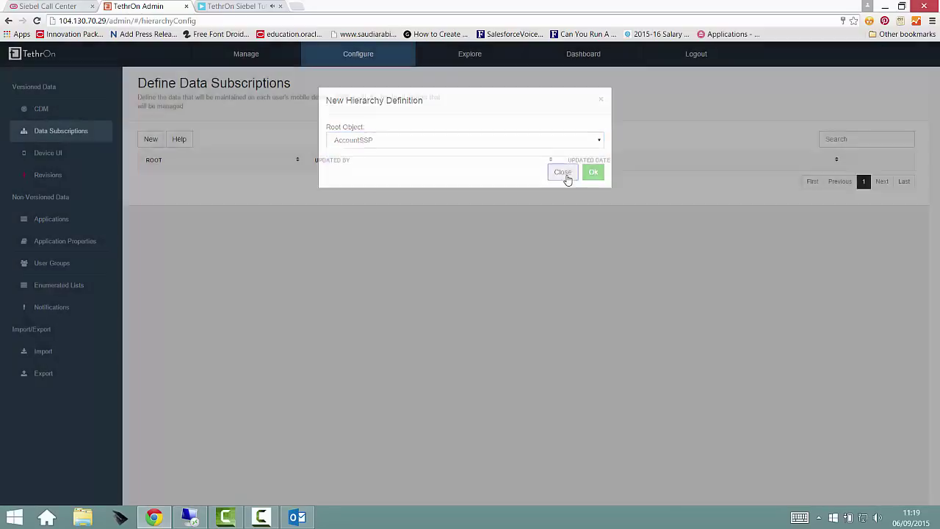
{"action": "left_click", "coordinate": [150, 138]}
{"action": "left_click", "coordinate": [406, 150]}
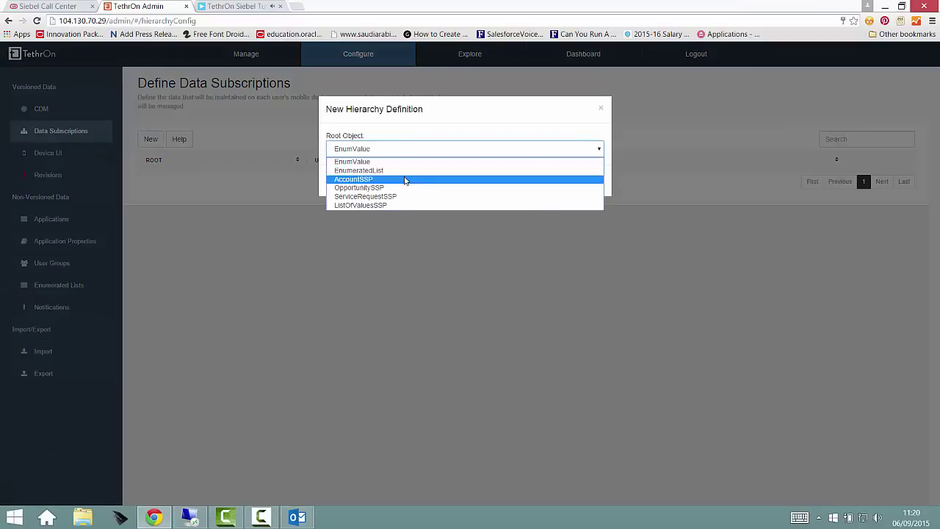
{"action": "left_click", "coordinate": [405, 179]}
{"action": "left_click", "coordinate": [592, 180]}
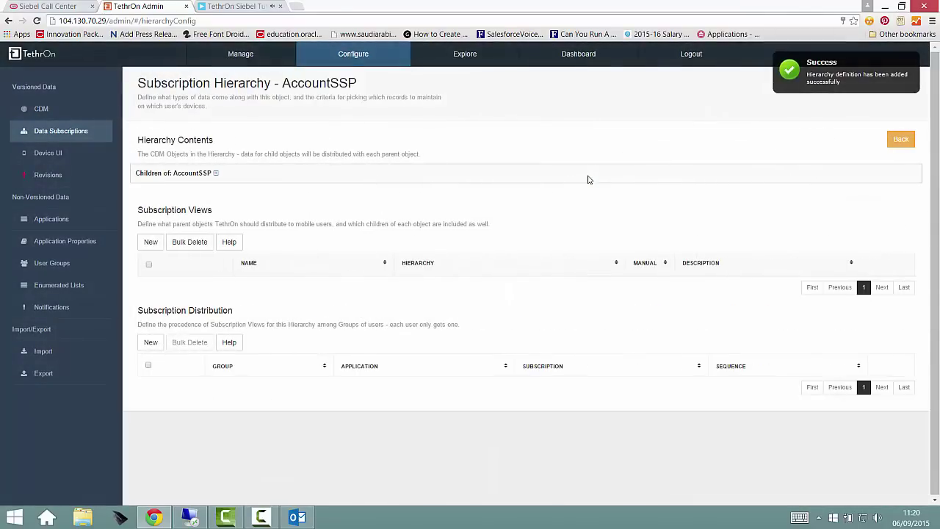
{"action": "left_click", "coordinate": [215, 172]}
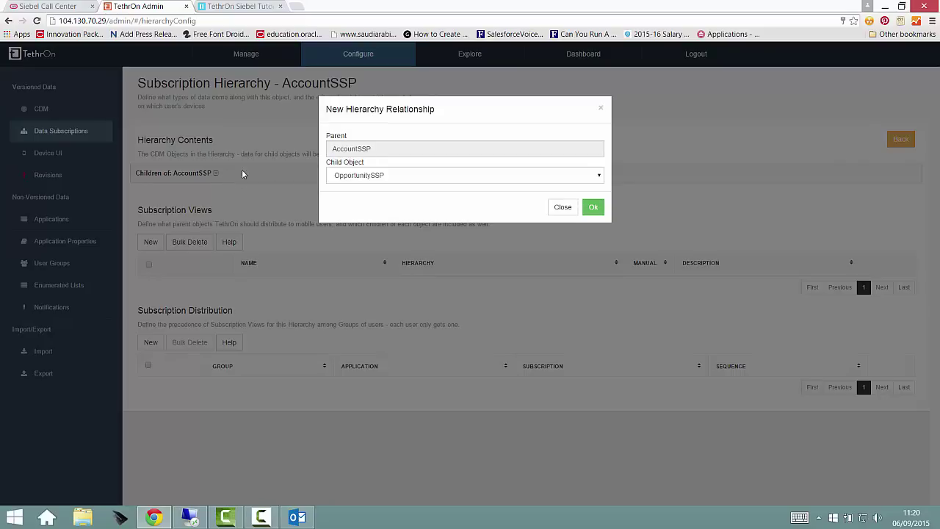
{"action": "left_click", "coordinate": [593, 207]}
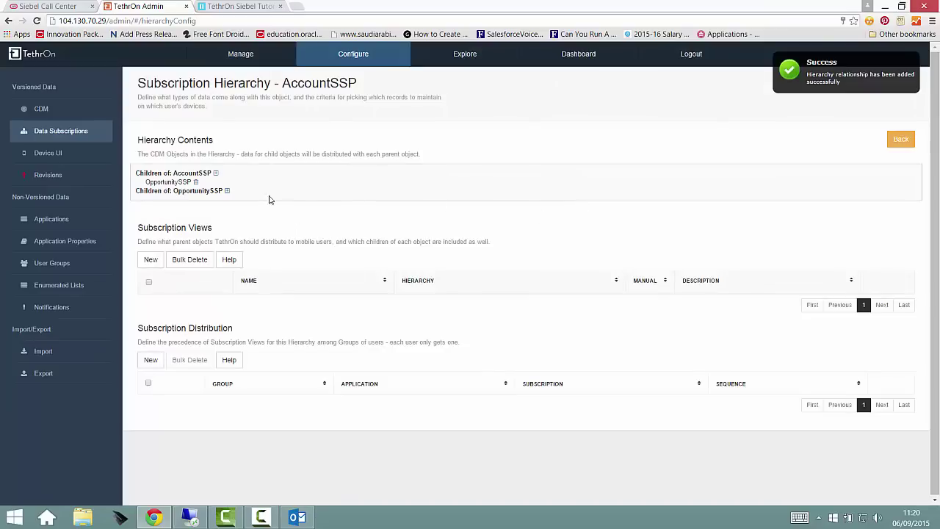
{"action": "left_click", "coordinate": [216, 174]}
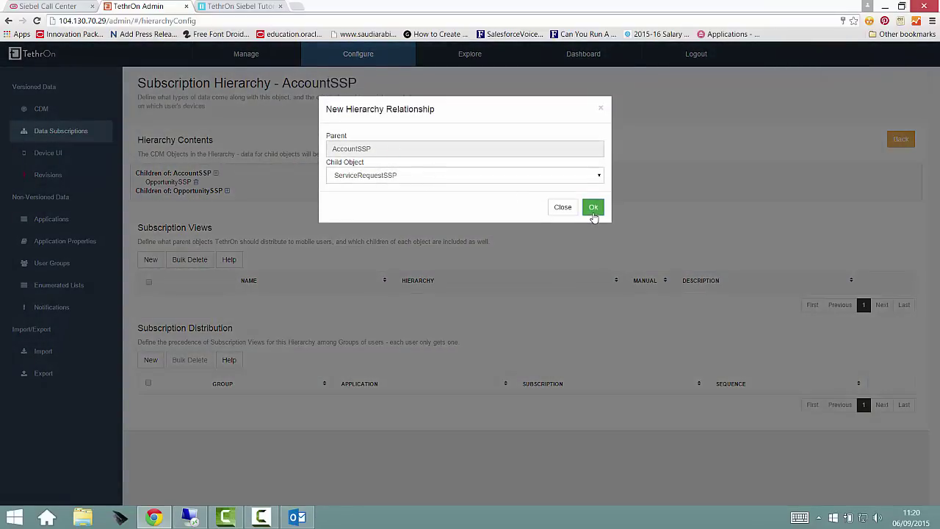
{"action": "left_click", "coordinate": [592, 208]}
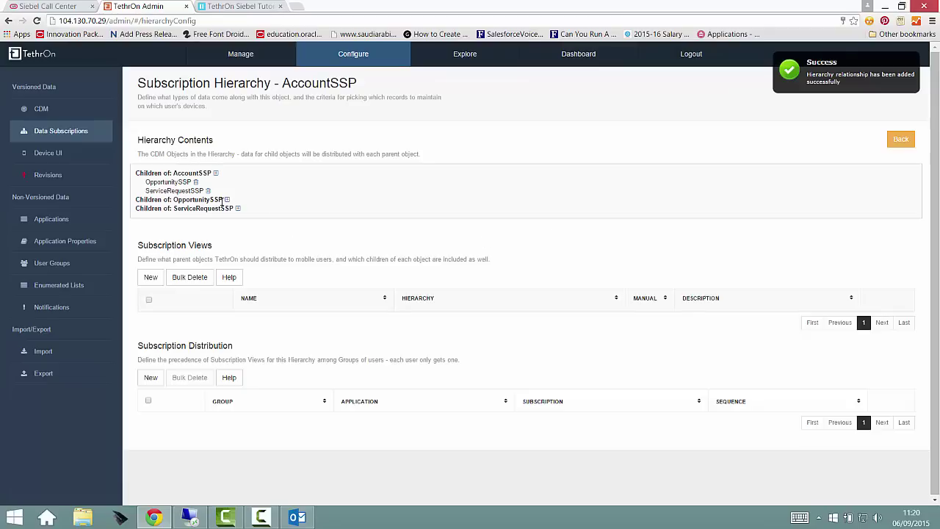
{"action": "left_click", "coordinate": [217, 174]}
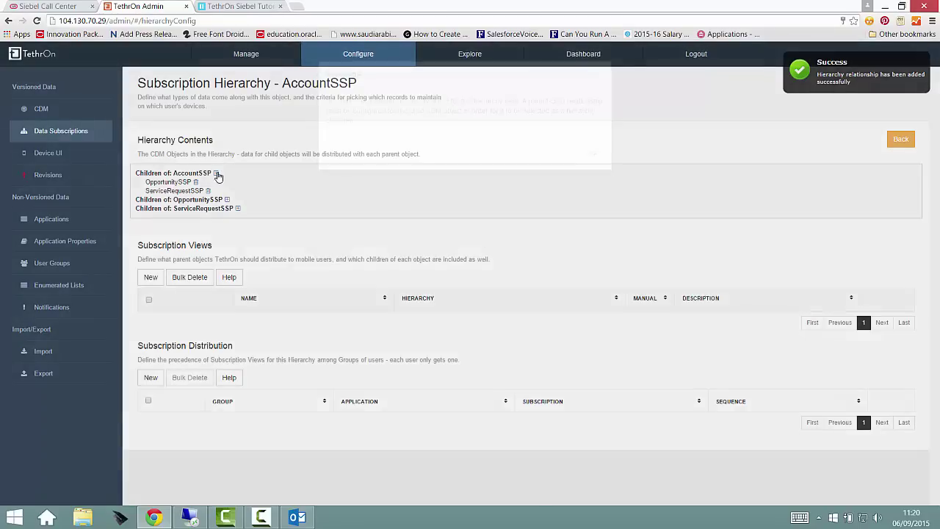
{"action": "left_click", "coordinate": [592, 190]}
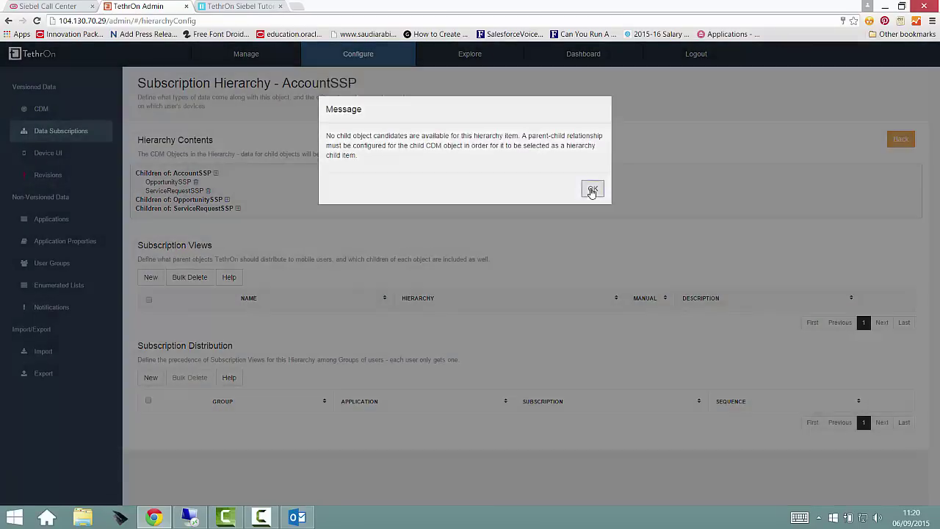
{"action": "left_click", "coordinate": [227, 200]}
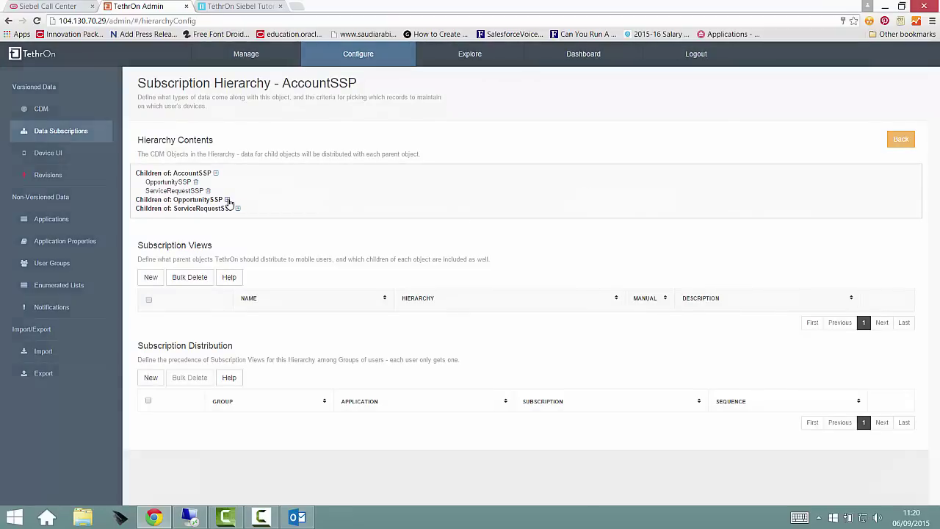
{"action": "left_click", "coordinate": [592, 190]}
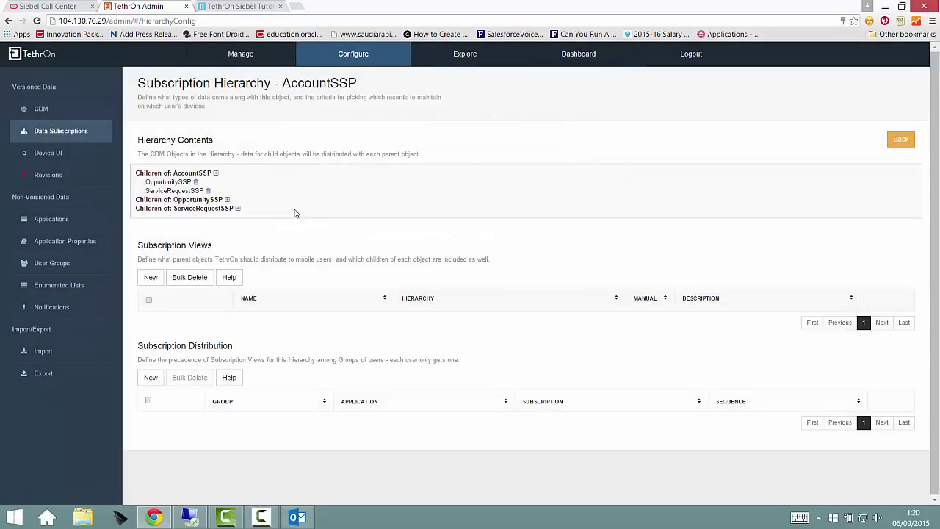
Add the subscription view My Siebel Accounts, copying its name into the description
{"action": "left_click", "coordinate": [237, 210]}
{"action": "left_click", "coordinate": [590, 185]}
{"action": "left_click", "coordinate": [149, 278]}
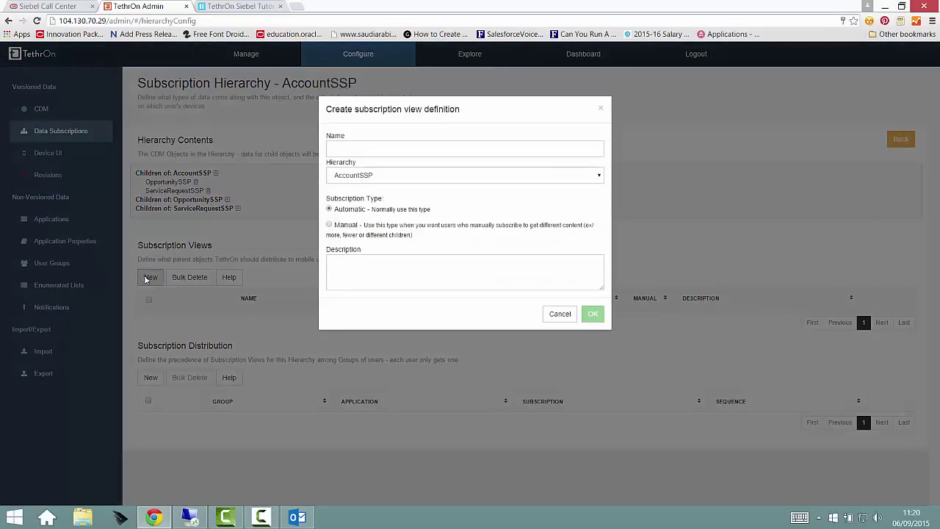
{"action": "type", "text": "My Siebel Accounts"}
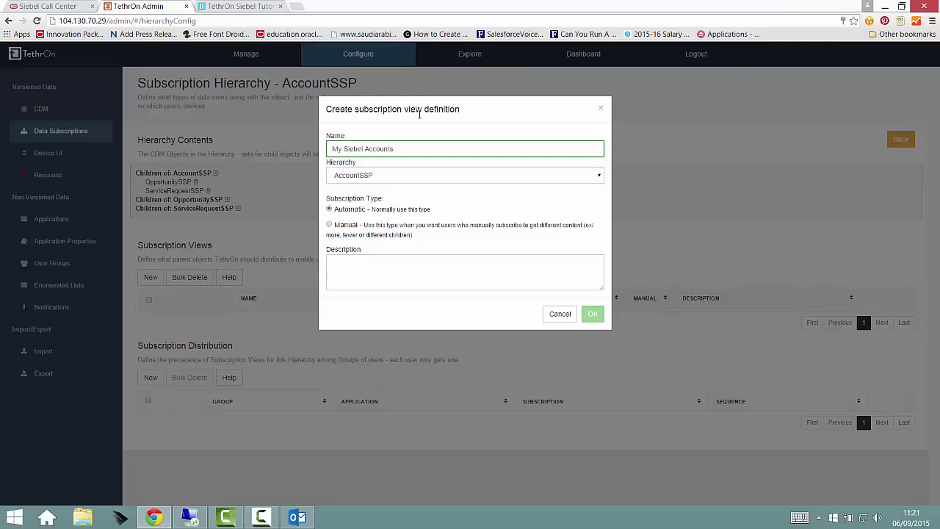
{"action": "key", "text": "ctrl+a"}
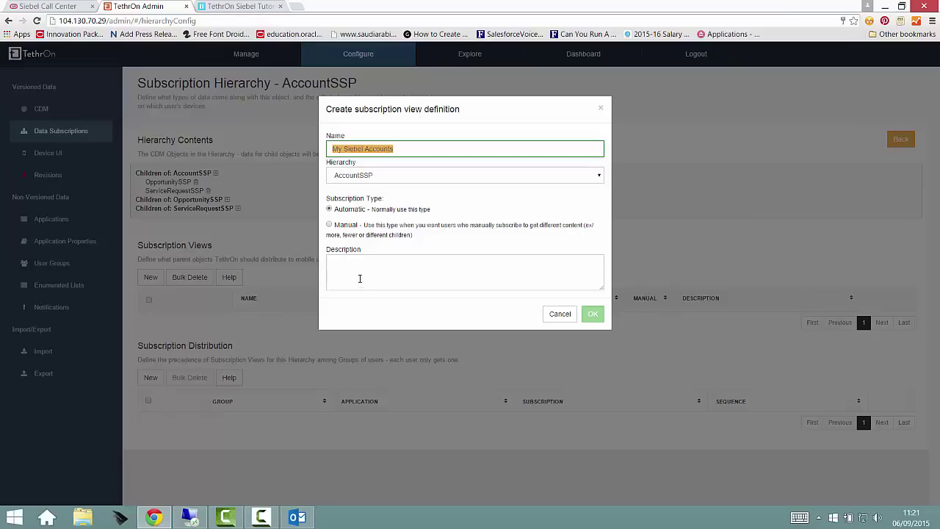
{"action": "left_click", "coordinate": [360, 278]}
{"action": "type", "text": "My Siebel Accounts"}
{"action": "left_click", "coordinate": [592, 315]}
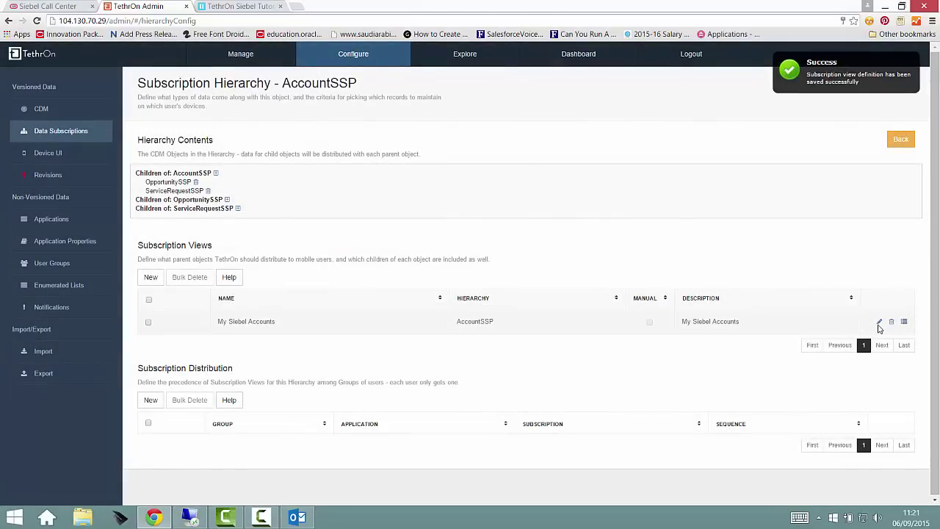
Add an AccountSSP rule with ON_THE_TEAM visibility and sequence 1, then review the OpportunitySSP and ServiceRequestSSP rules
{"action": "left_click", "coordinate": [880, 324]}
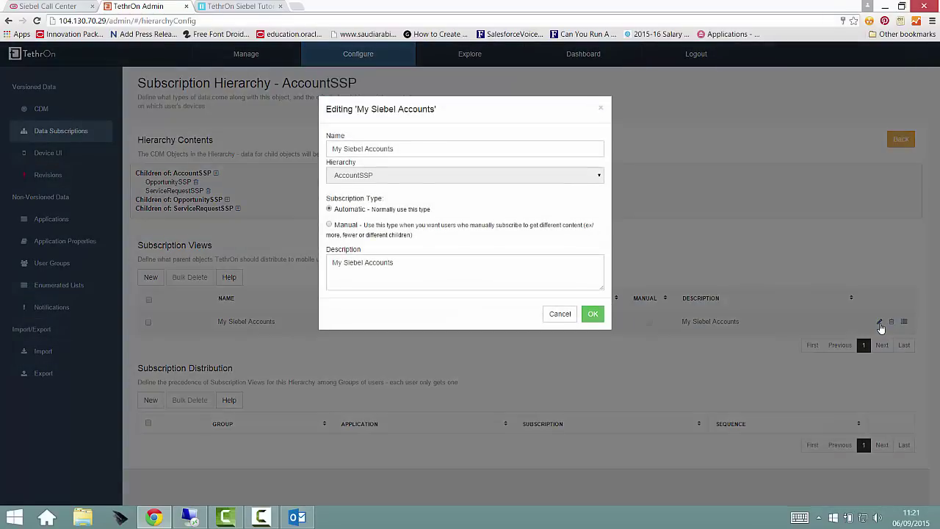
{"action": "left_click", "coordinate": [557, 316]}
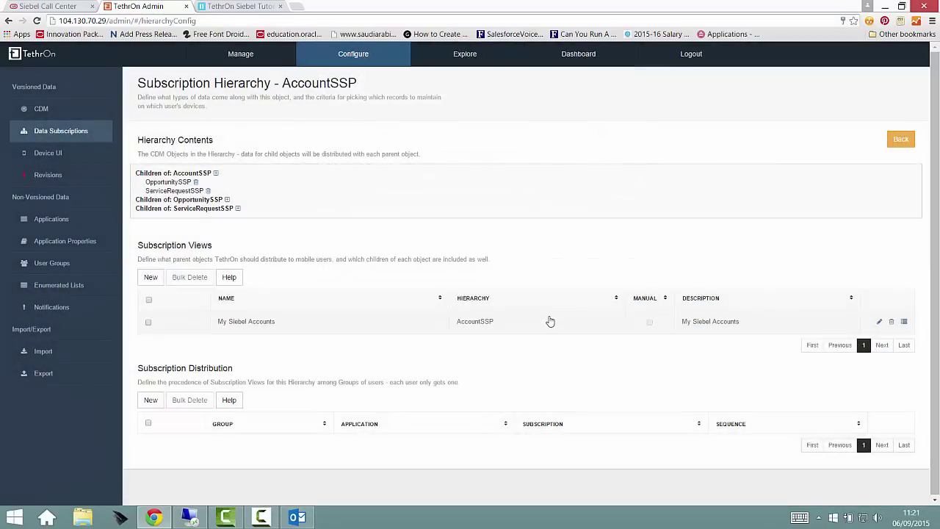
{"action": "left_click", "coordinate": [904, 321]}
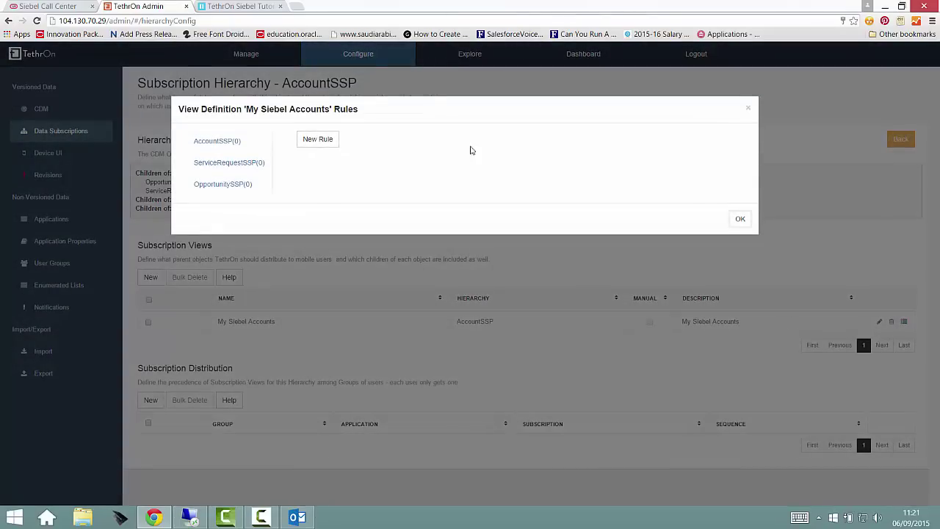
{"action": "left_click", "coordinate": [316, 139]}
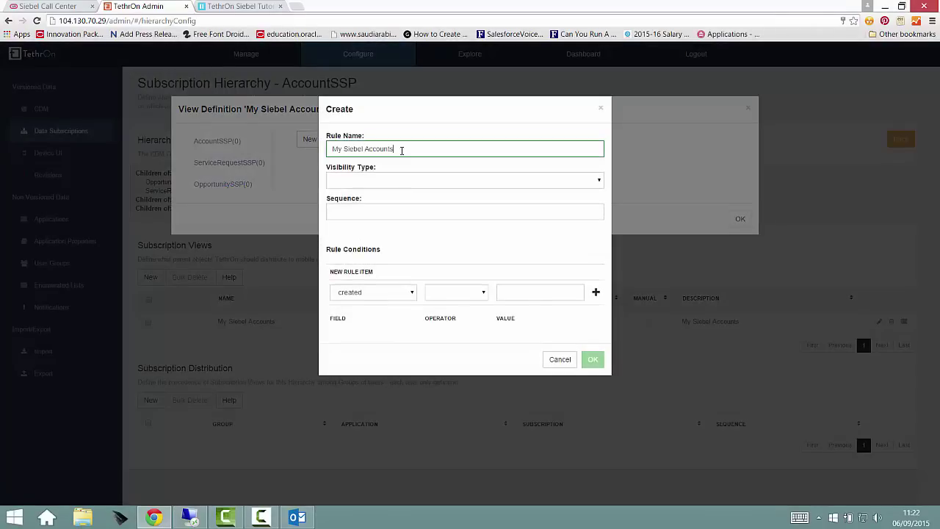
{"action": "left_click", "coordinate": [403, 178]}
{"action": "left_click", "coordinate": [409, 204]}
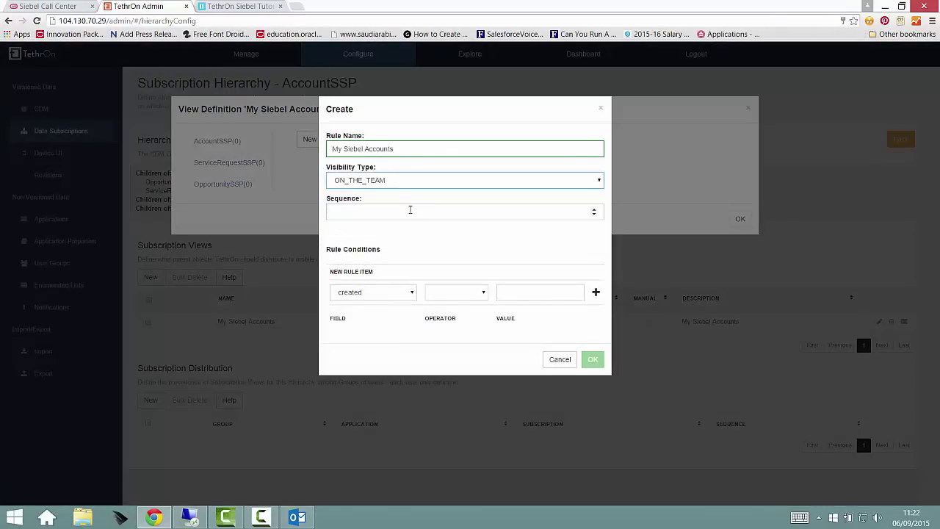
{"action": "left_click", "coordinate": [413, 212]}
{"action": "type", "text": "1"}
{"action": "left_click", "coordinate": [601, 359]}
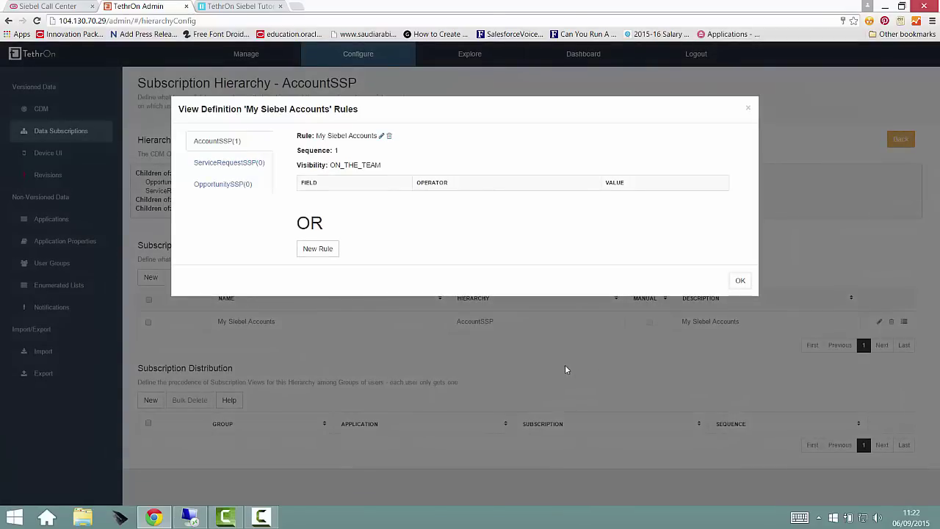
{"action": "left_click", "coordinate": [229, 185]}
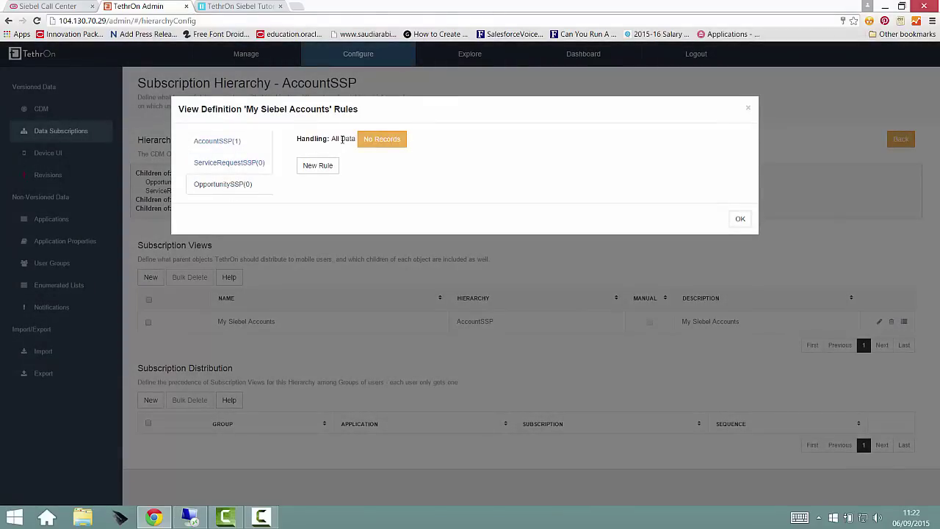
{"action": "left_click", "coordinate": [234, 162]}
Add a Subscription Distribution of My Siebel Accounts to Sales App's Sales Reps group at sequence 1
{"action": "left_click", "coordinate": [738, 221]}
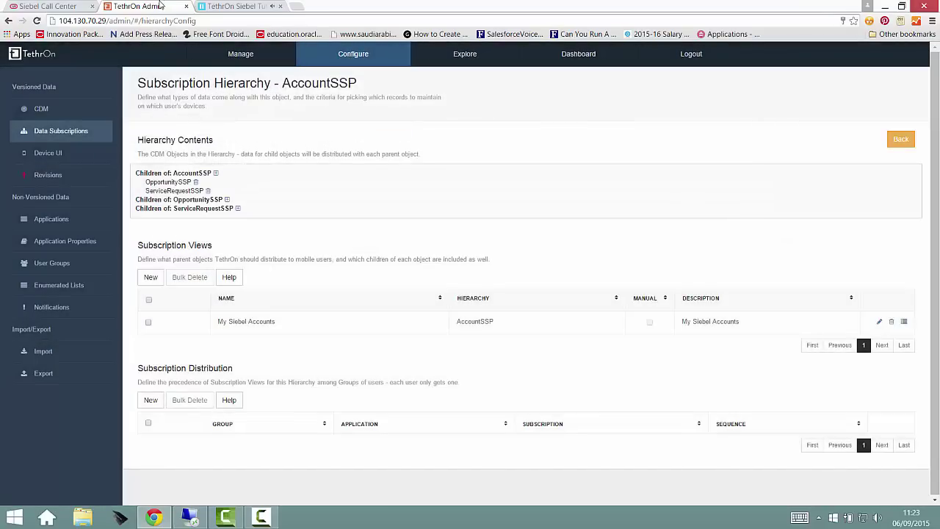
{"action": "left_click", "coordinate": [150, 399]}
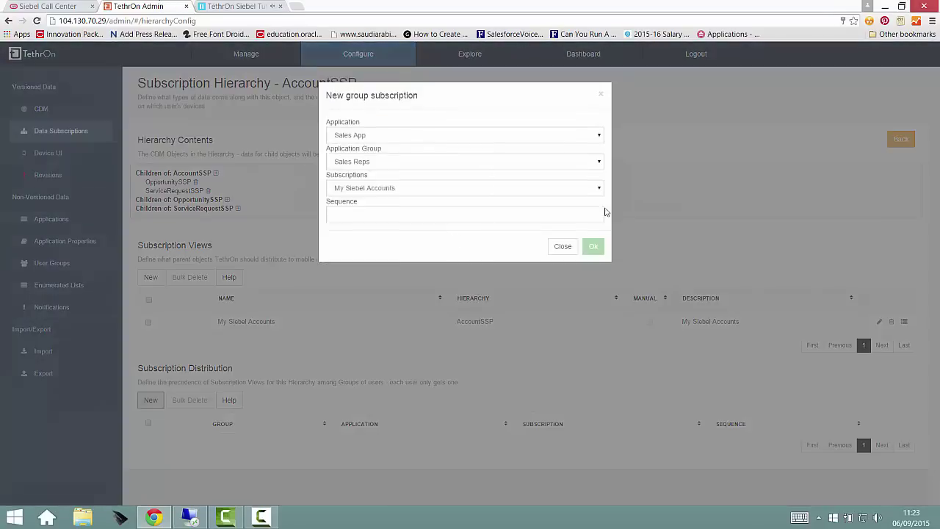
{"action": "left_click", "coordinate": [590, 151]}
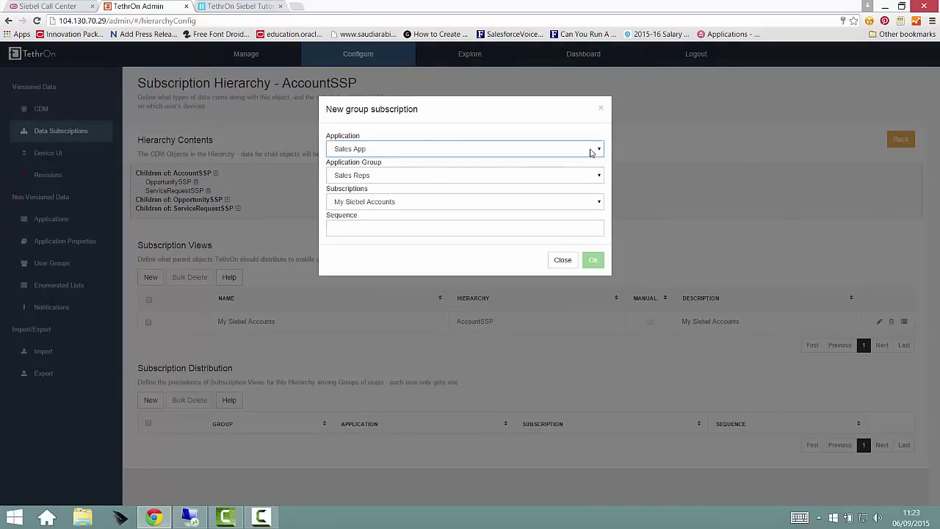
{"action": "left_click", "coordinate": [601, 176]}
{"action": "left_click", "coordinate": [601, 176]}
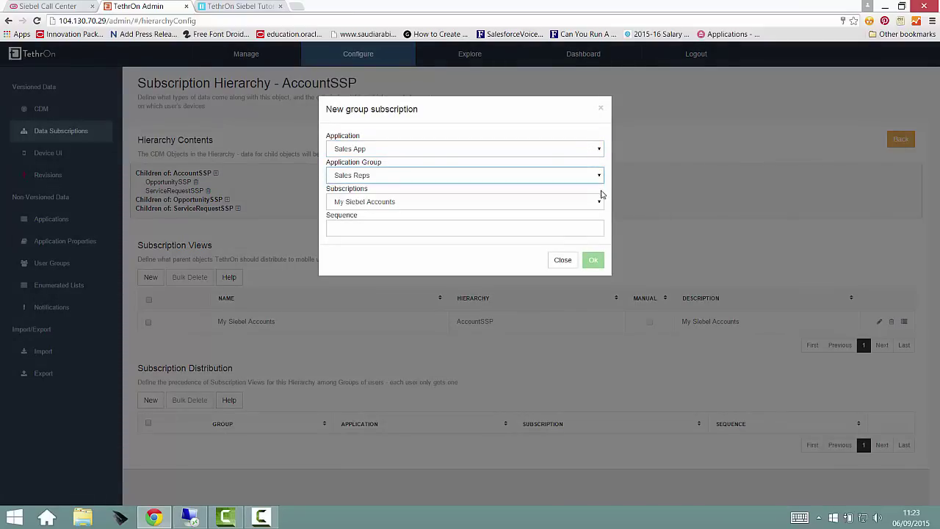
{"action": "left_click", "coordinate": [601, 194]}
{"action": "left_click", "coordinate": [426, 228]}
{"action": "type", "text": "1"}
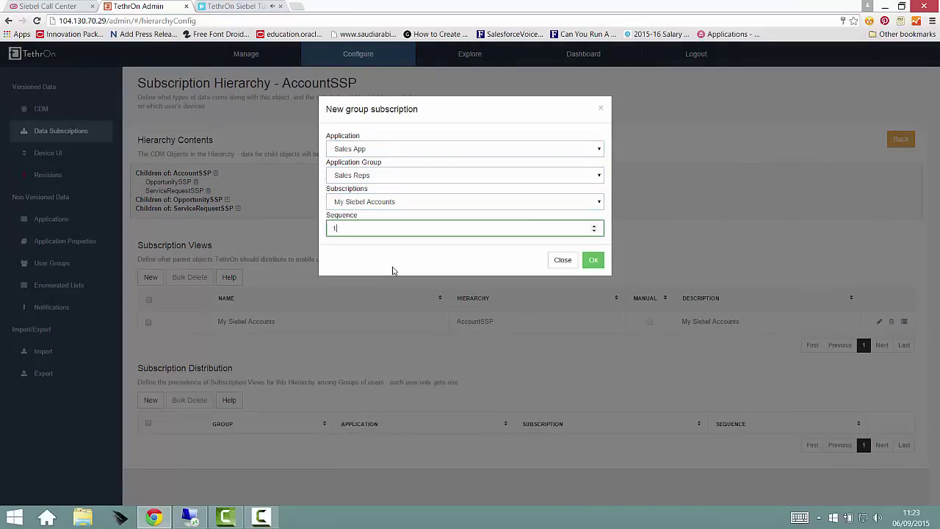
{"action": "left_click", "coordinate": [592, 260]}
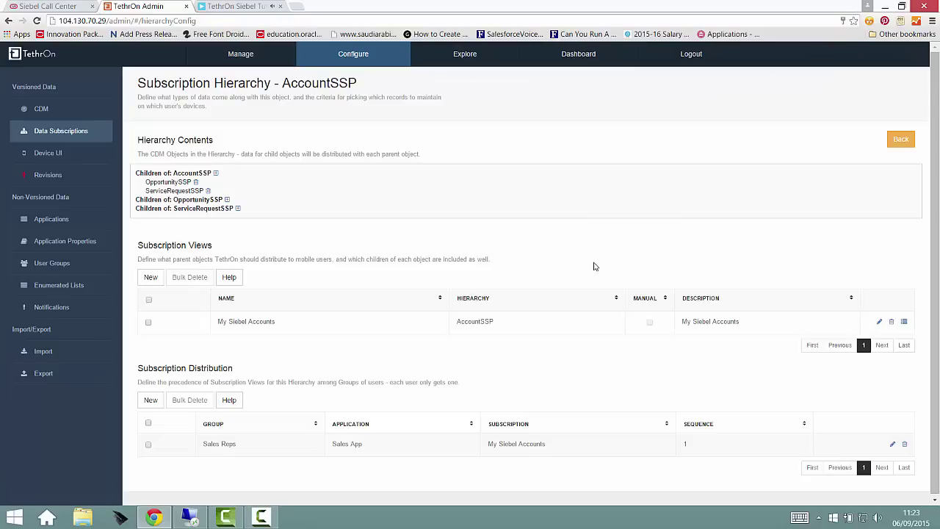
{"action": "left_click", "coordinate": [54, 265]}
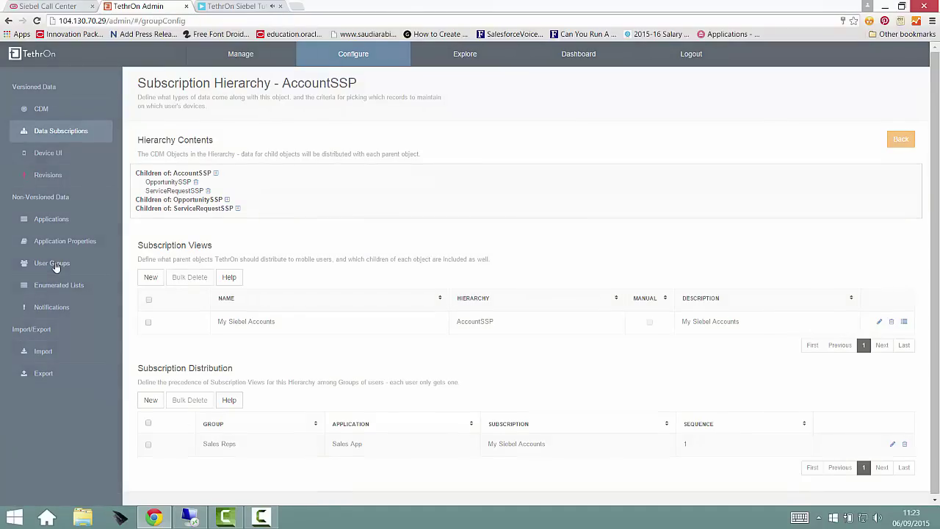
Save the first sales rep user unchanged and add a new backend credential with the backend login entered
{"action": "left_click", "coordinate": [245, 59]}
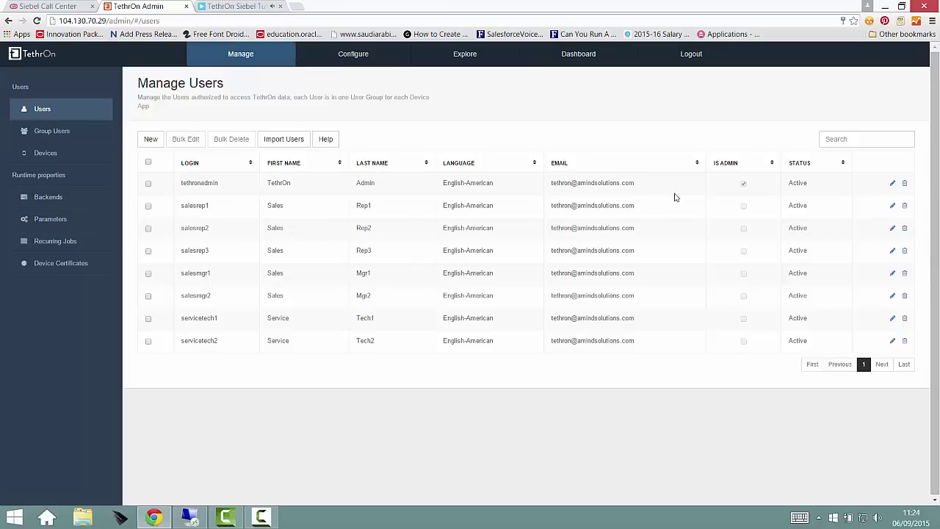
{"action": "left_click", "coordinate": [892, 205]}
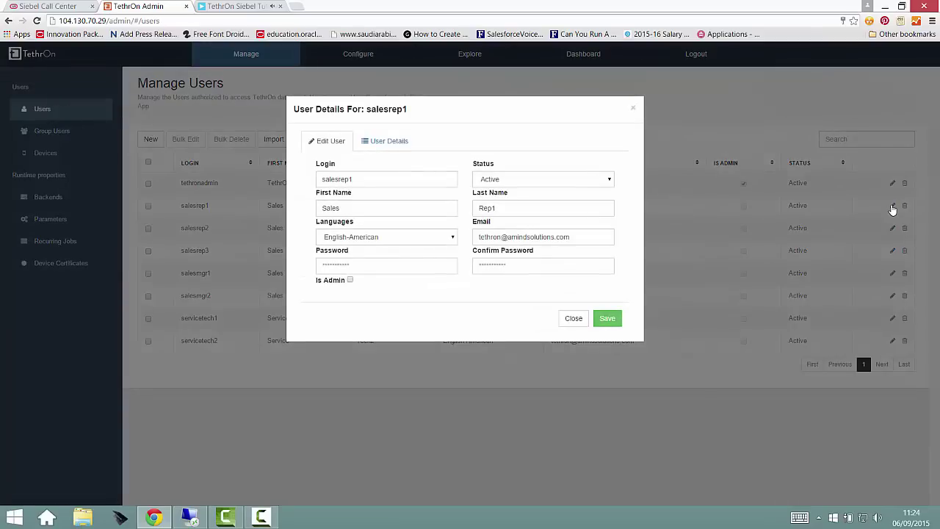
{"action": "left_click", "coordinate": [615, 320]}
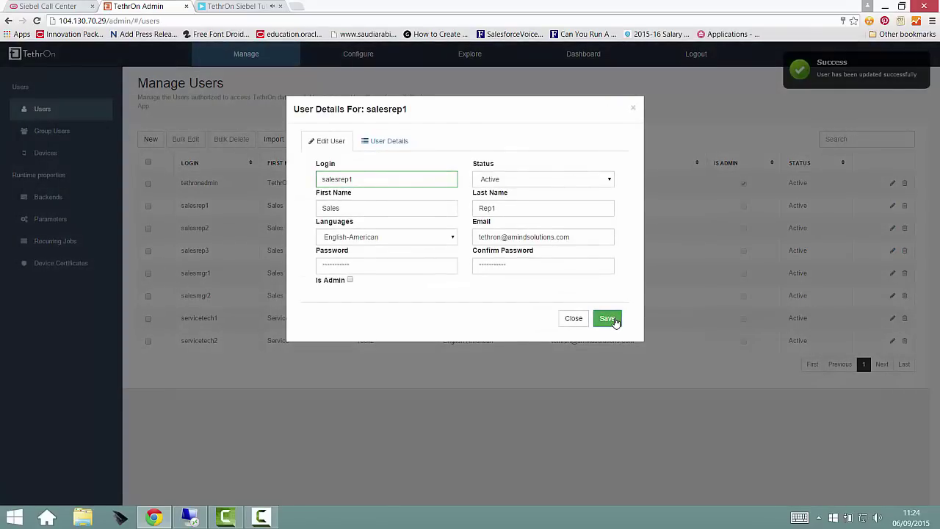
{"action": "left_click", "coordinate": [413, 140]}
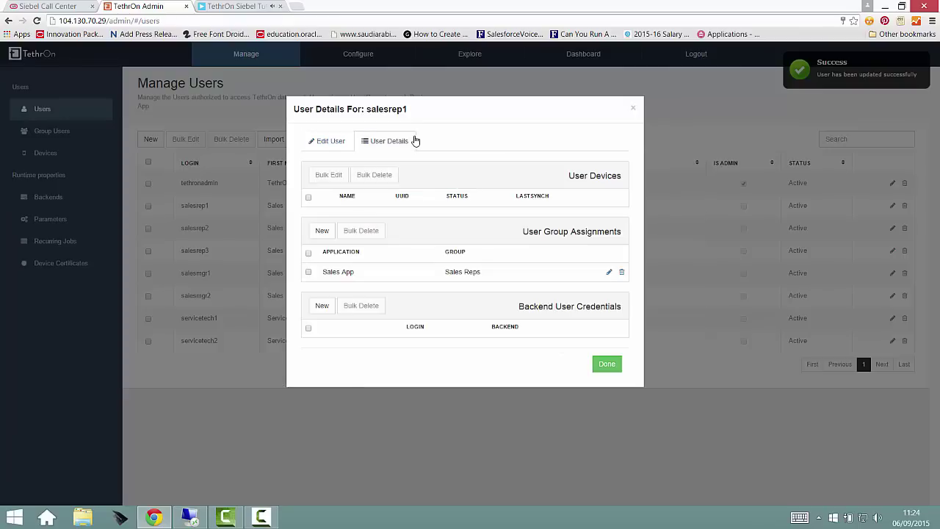
{"action": "left_click", "coordinate": [322, 307]}
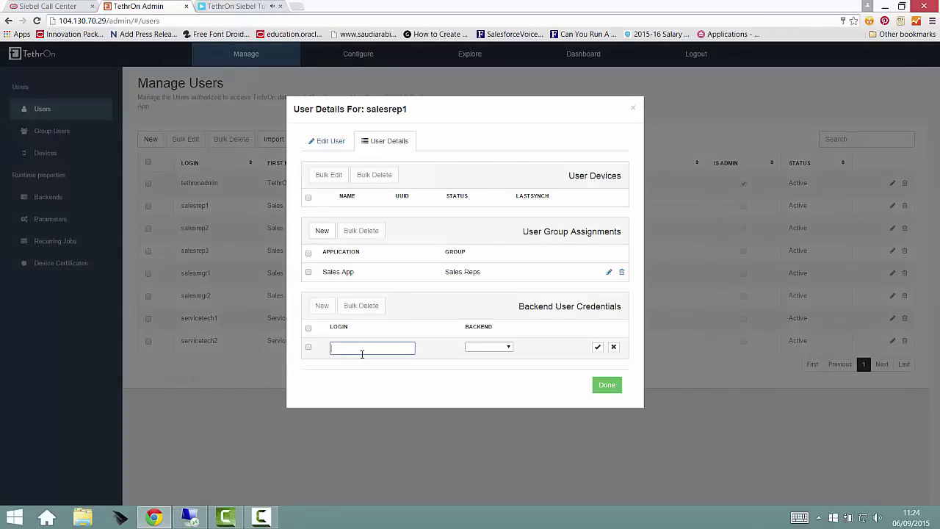
{"action": "type", "text": "SADMIN"}
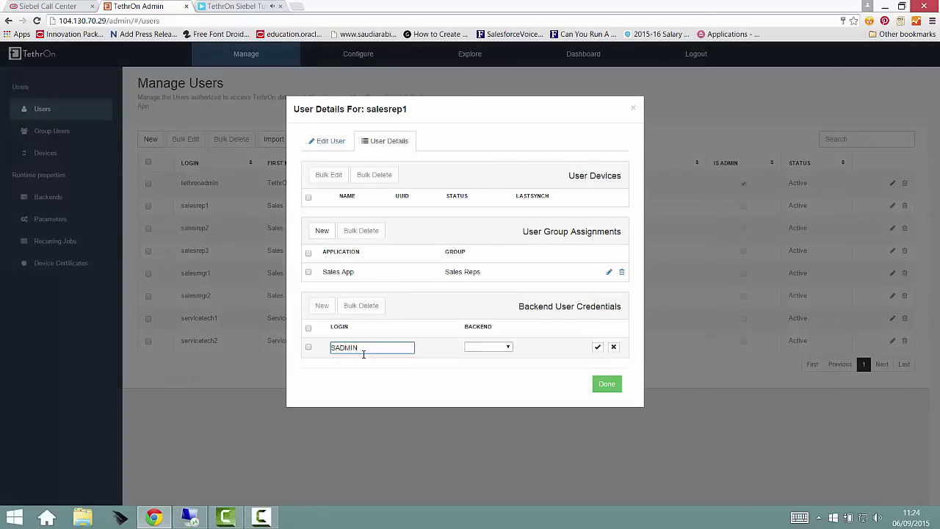